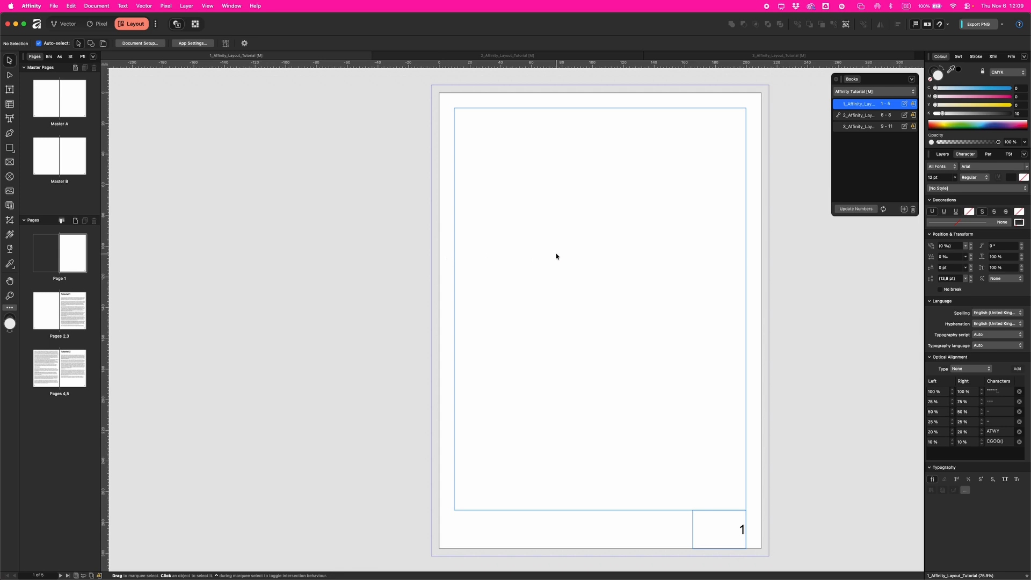
- Draw a text frame on blank page 2, spanning the full margin width and starting at the upper margin
scroll(557, 256, down, 10)
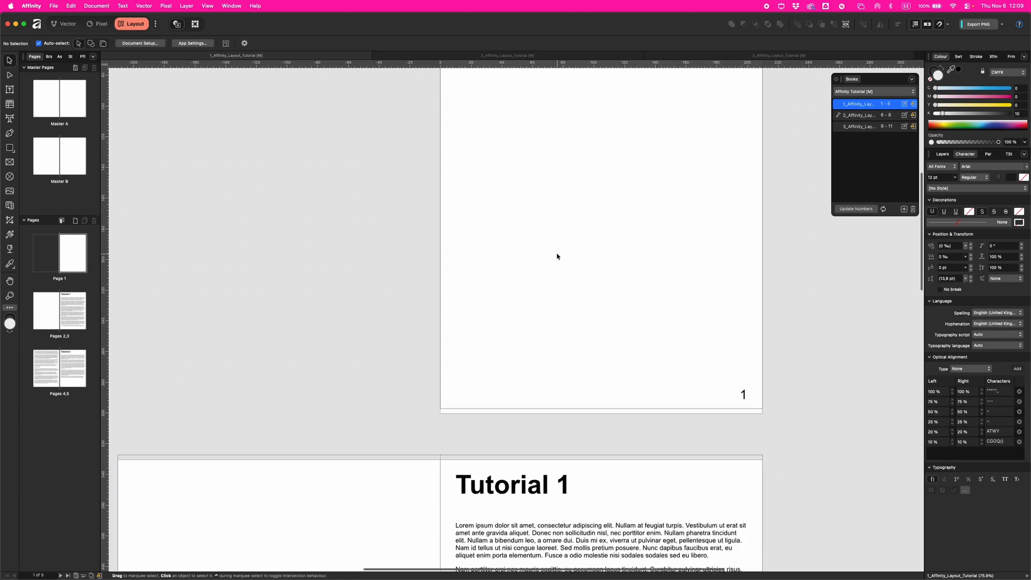
scroll(557, 256, down, 5)
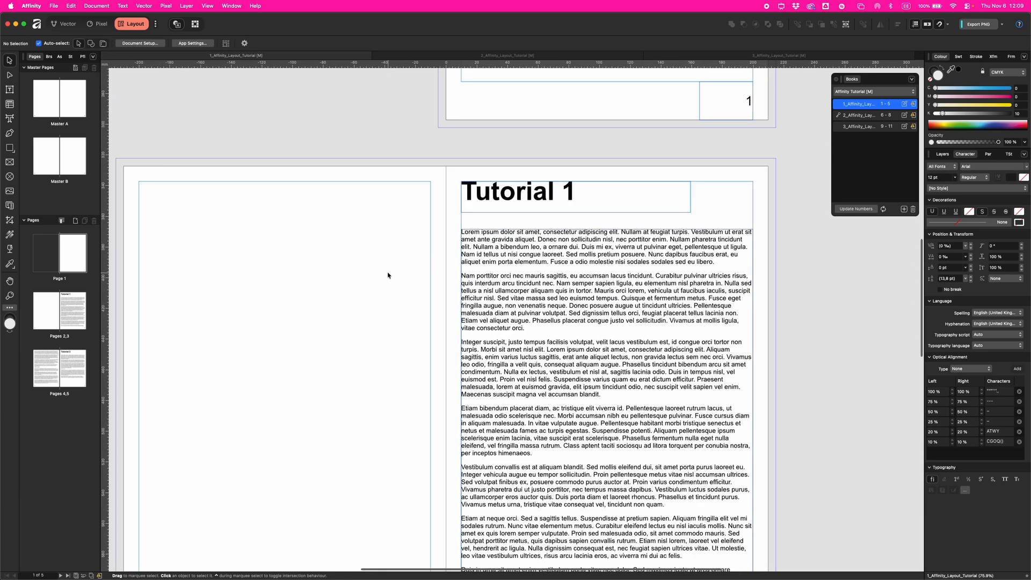
scroll(467, 224, up, 5)
scroll(482, 213, down, 2)
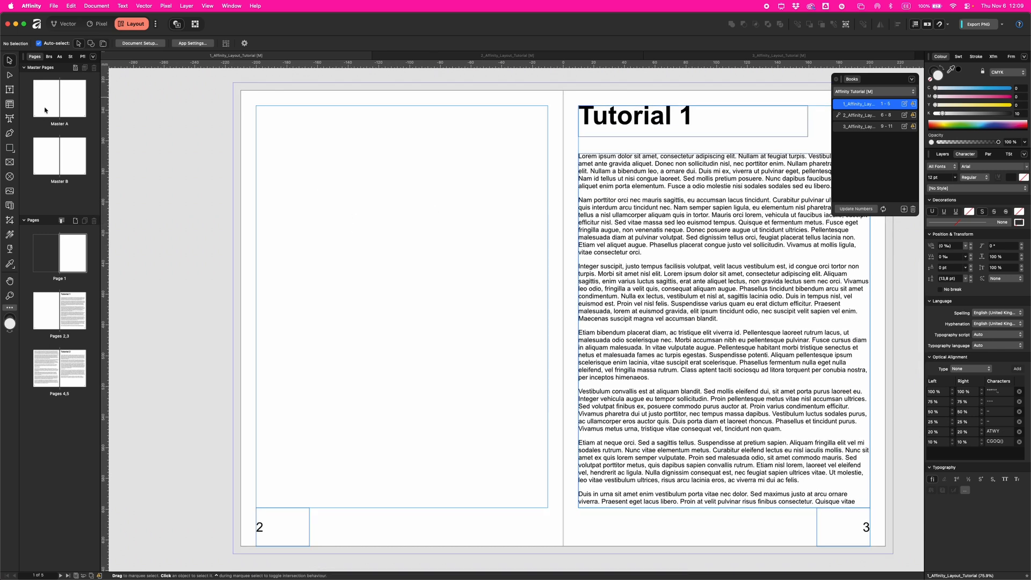
click(10, 90)
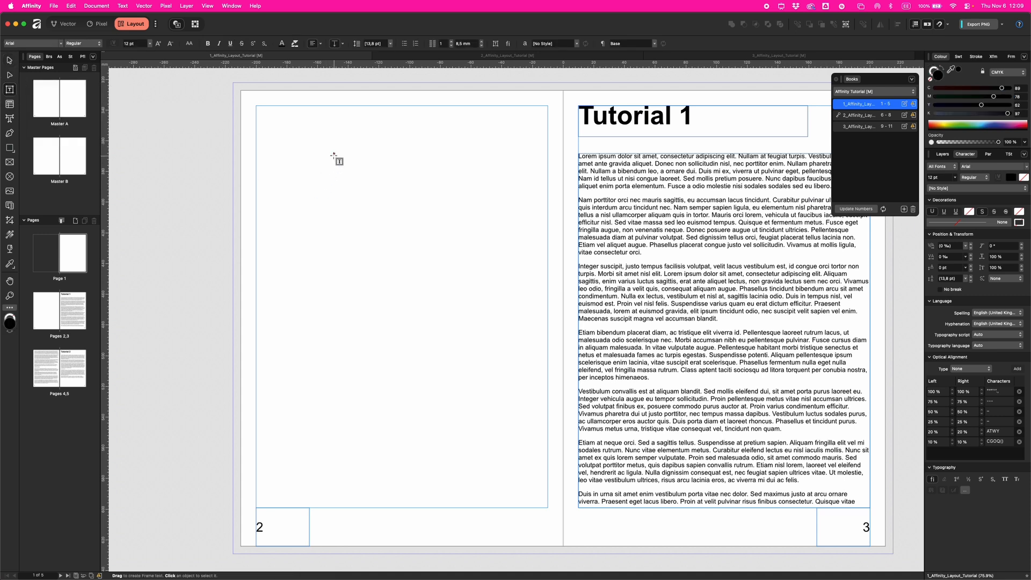
drag(256, 106, 546, 448)
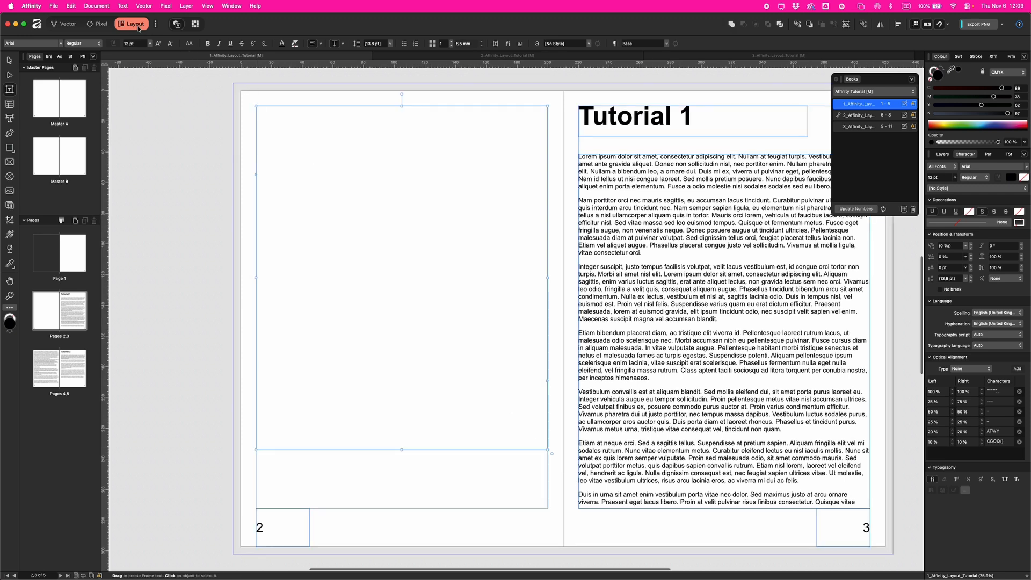
- Insert a table of contents in the page 2 frame and update it with the scope set to Book
click(123, 6)
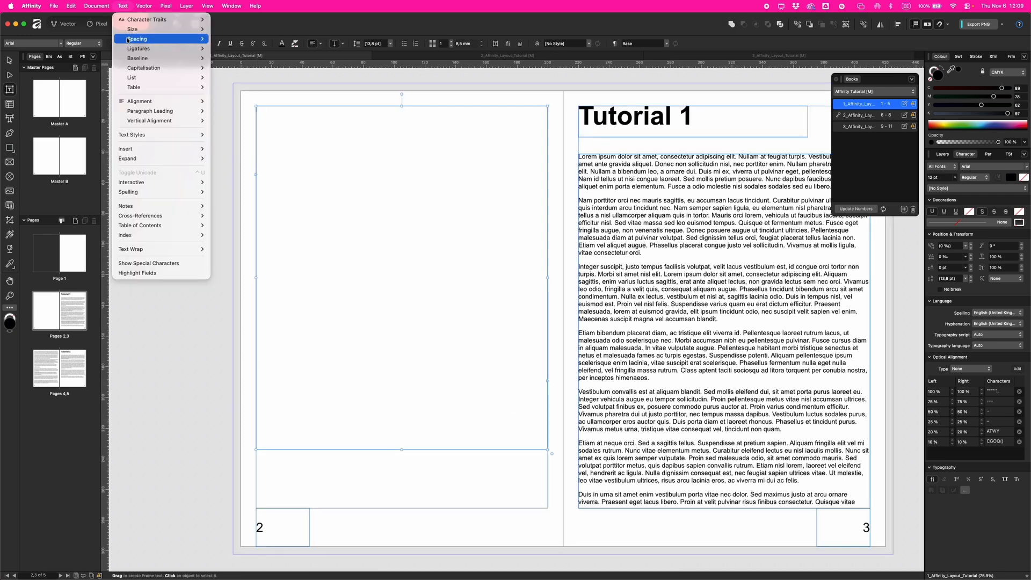
mouse_move(160, 226)
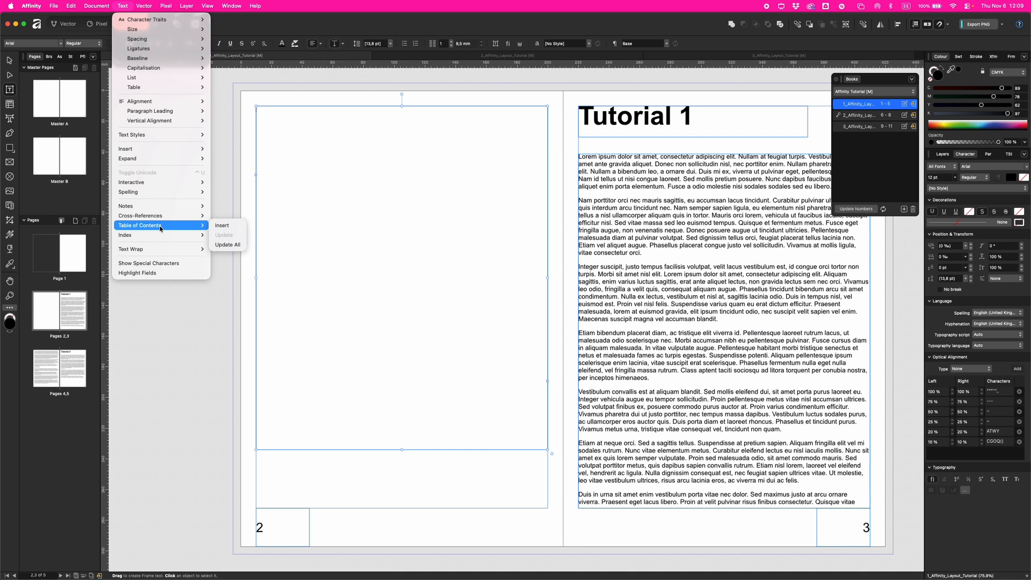
click(226, 228)
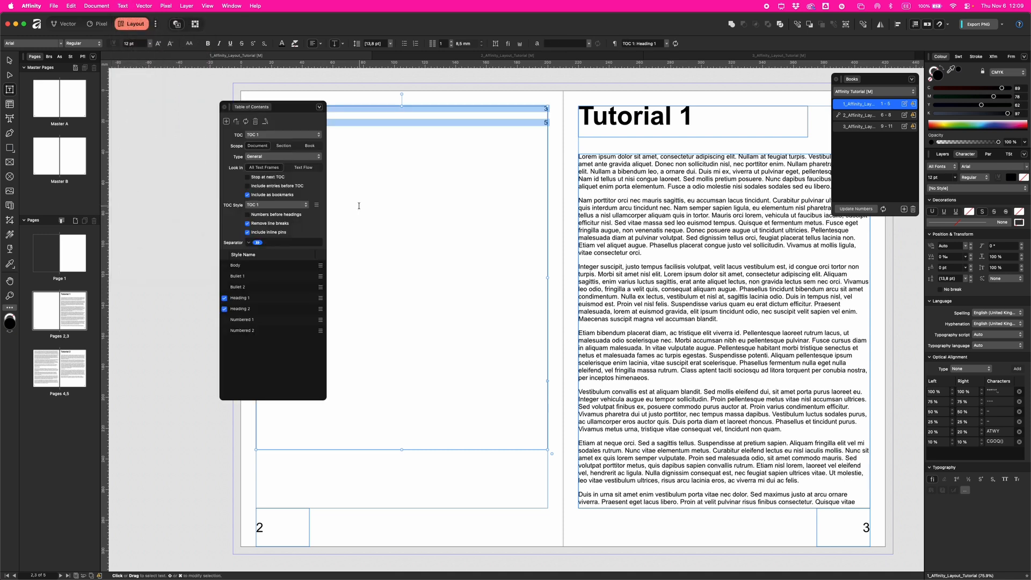
drag(291, 111, 192, 105)
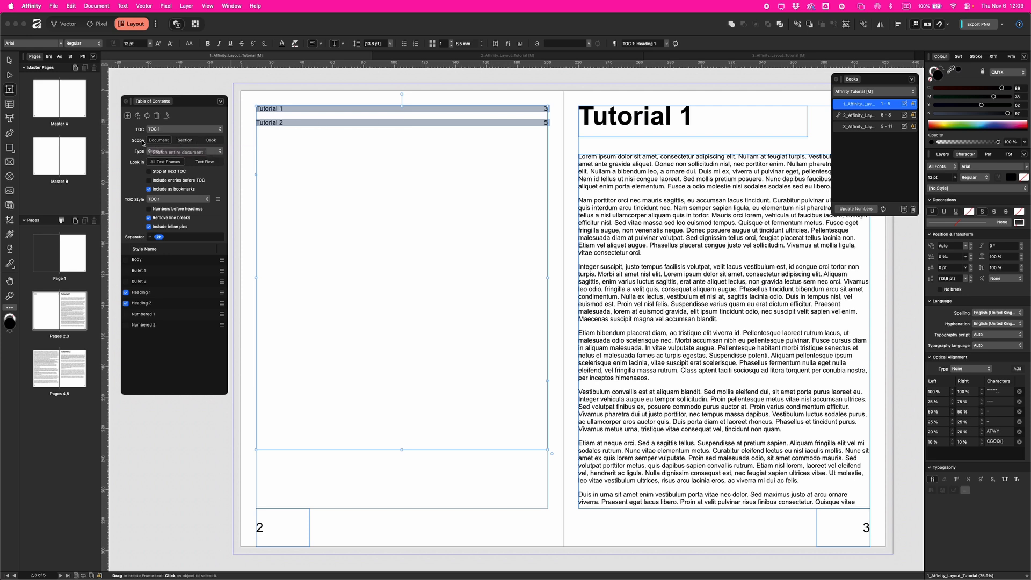
click(214, 141)
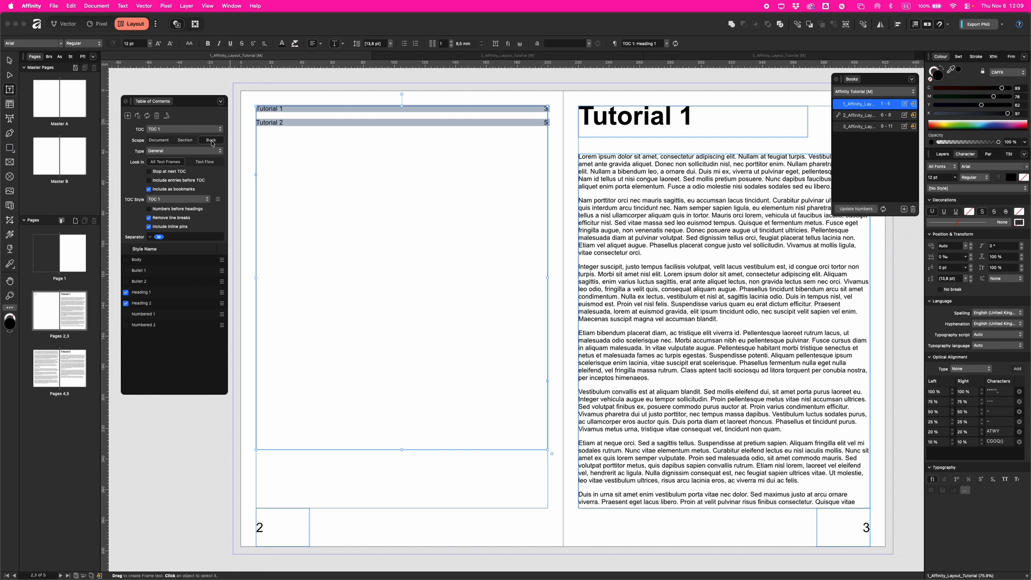
click(147, 117)
- Rename the table of contents TOC 1 as "Affinity Tutorial" and update it
click(168, 129)
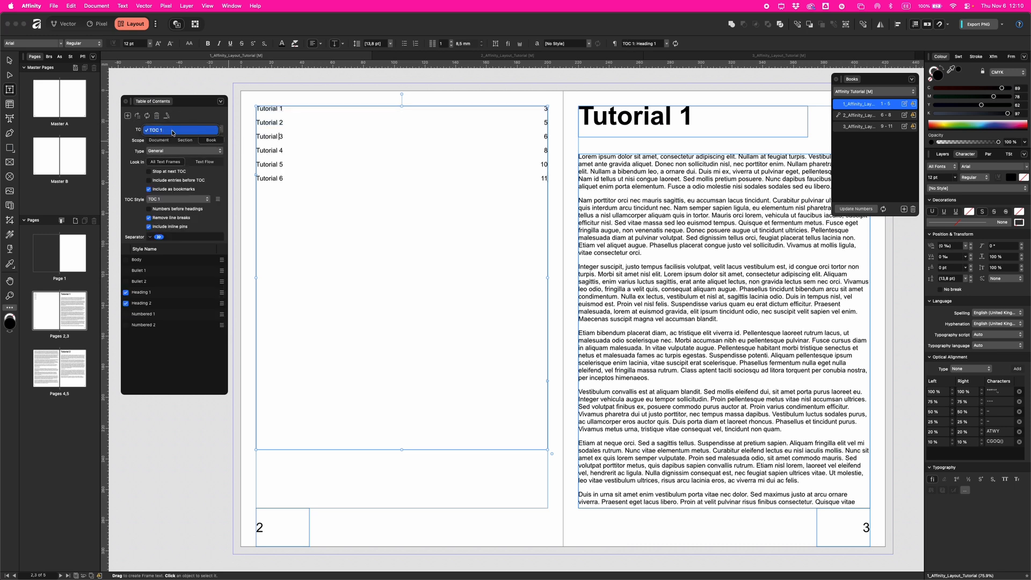
click(170, 131)
click(169, 117)
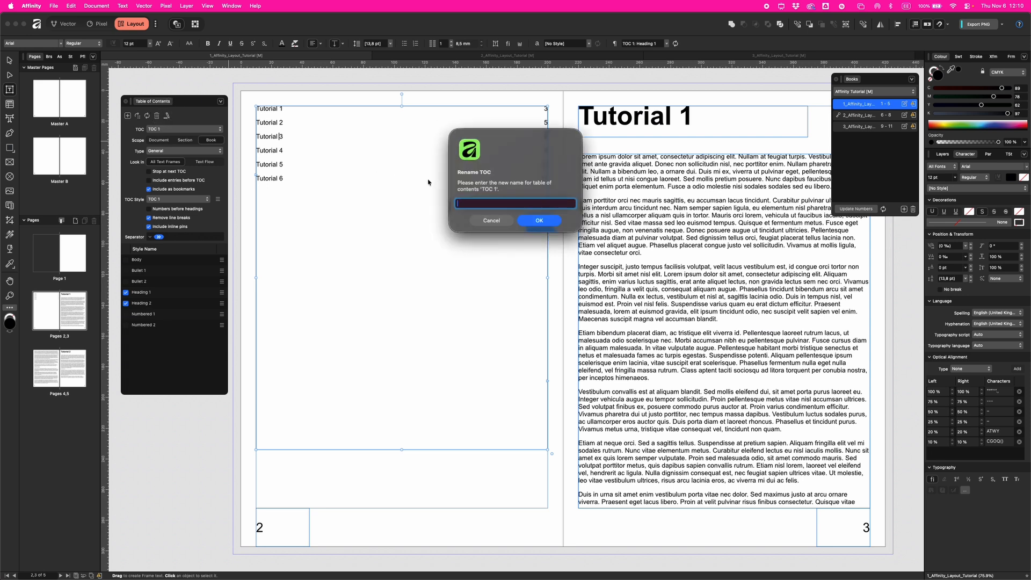
text(Affinity Tutorial)
click(539, 220)
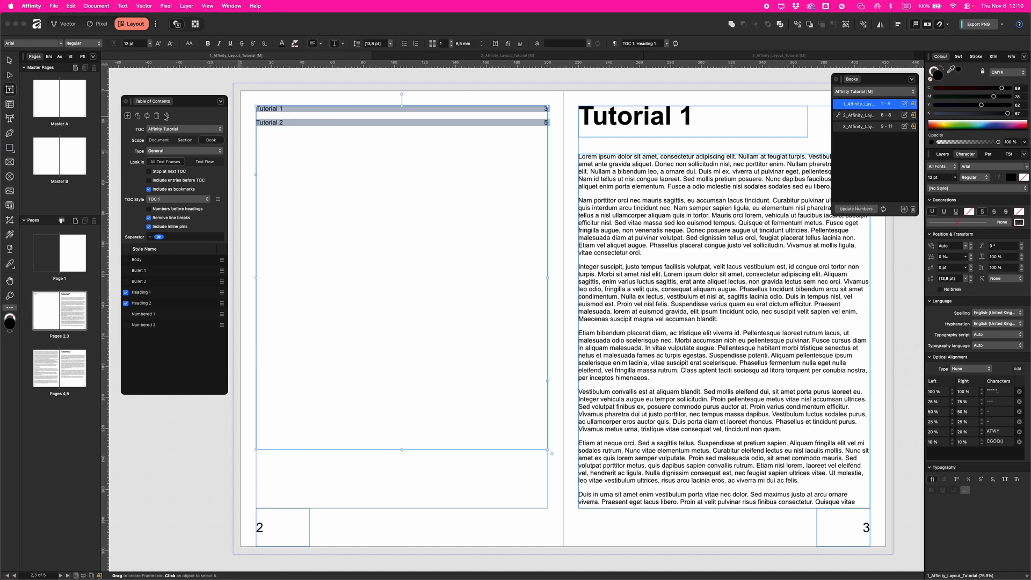
click(148, 117)
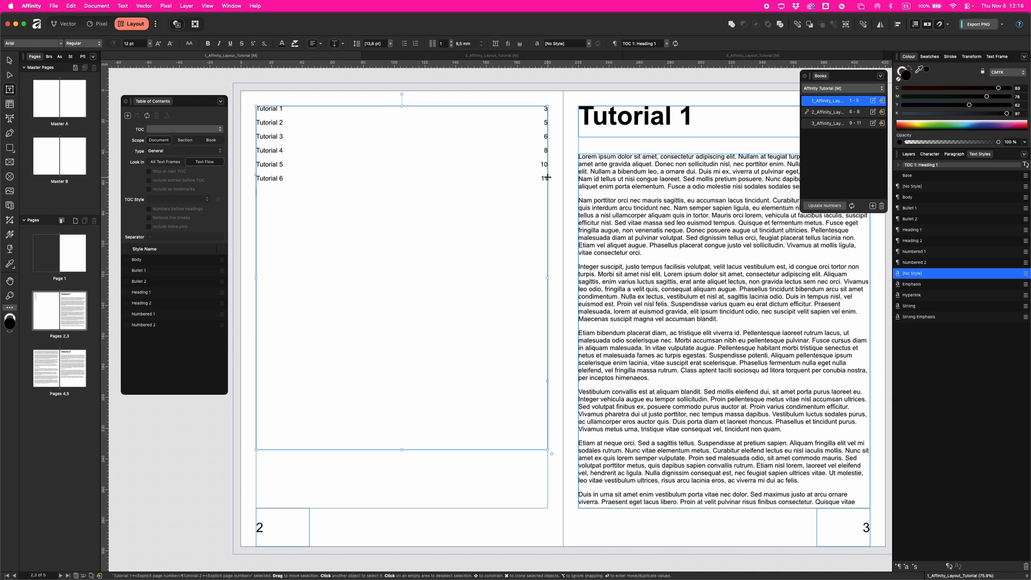
- Select all table of contents entries and set the TOC 1: Heading 1 style's font to Blerika Regular, 14 pt
drag(547, 178, 246, 108)
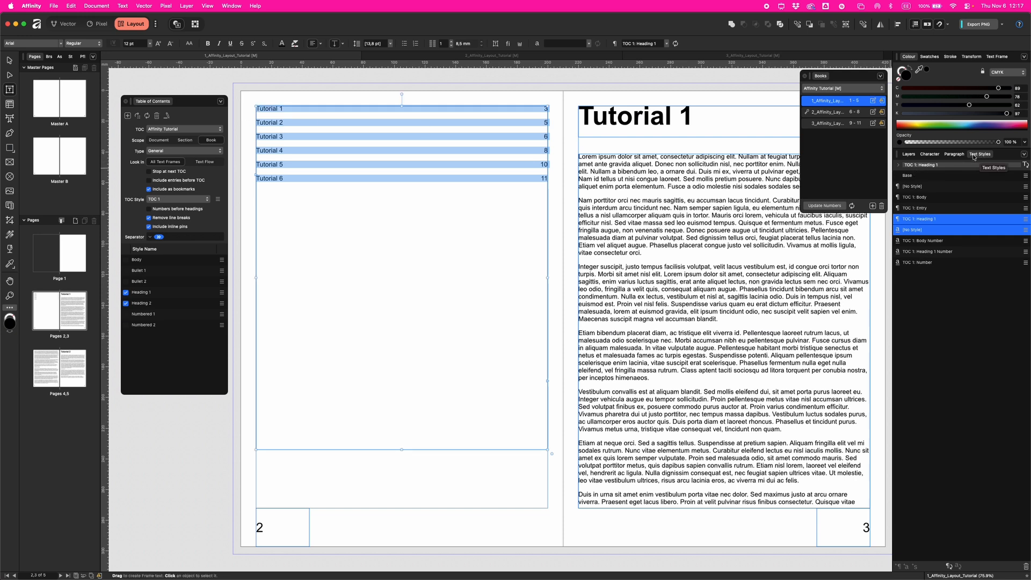
double_click(920, 219)
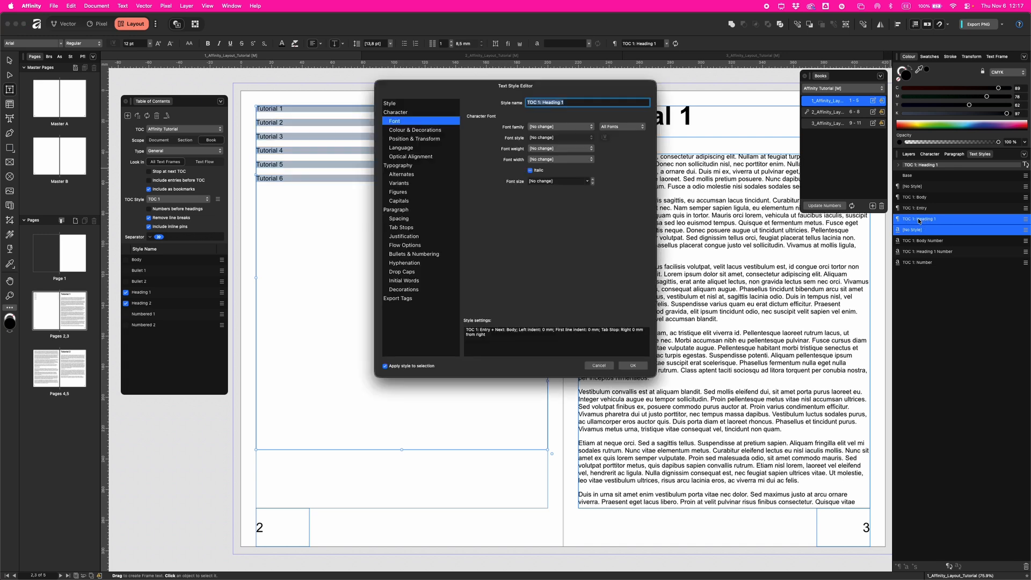
drag(493, 84, 488, 215)
click(587, 257)
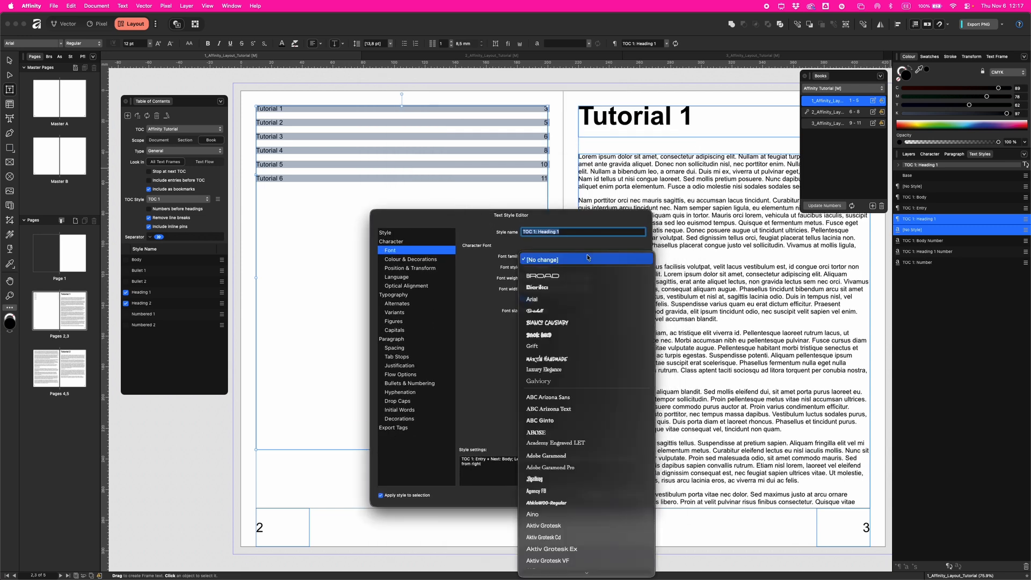
click(580, 288)
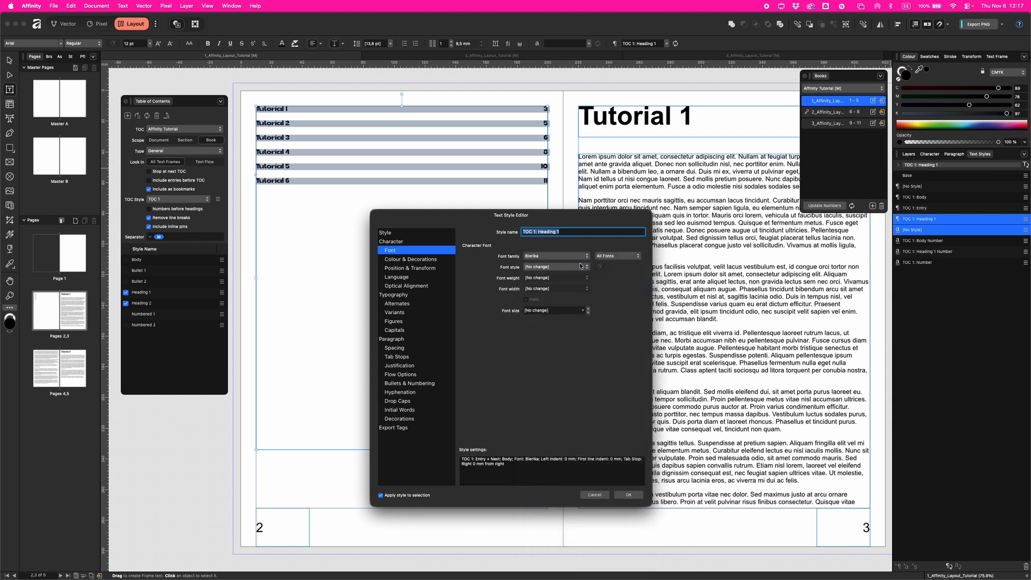
click(586, 268)
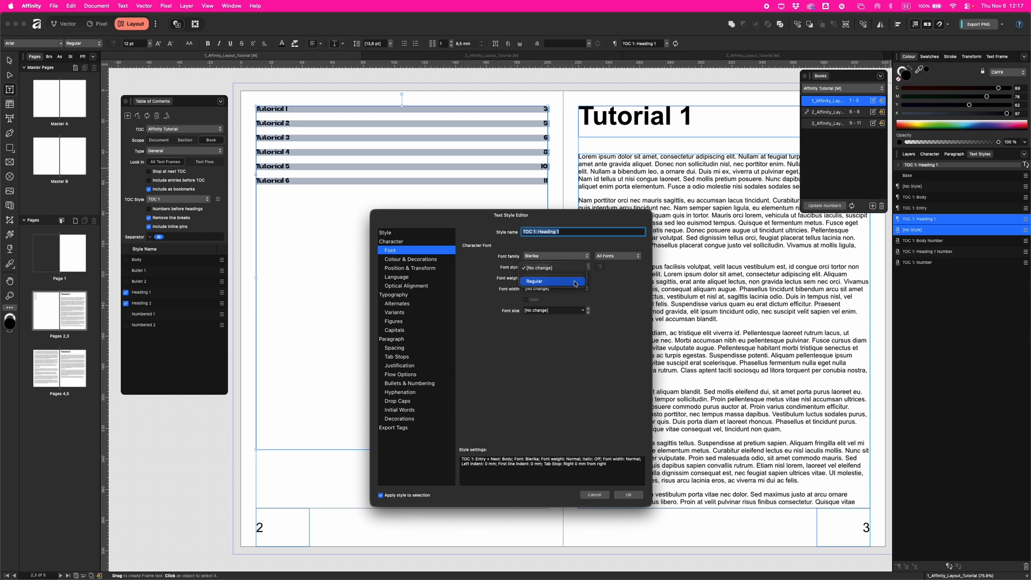
click(567, 281)
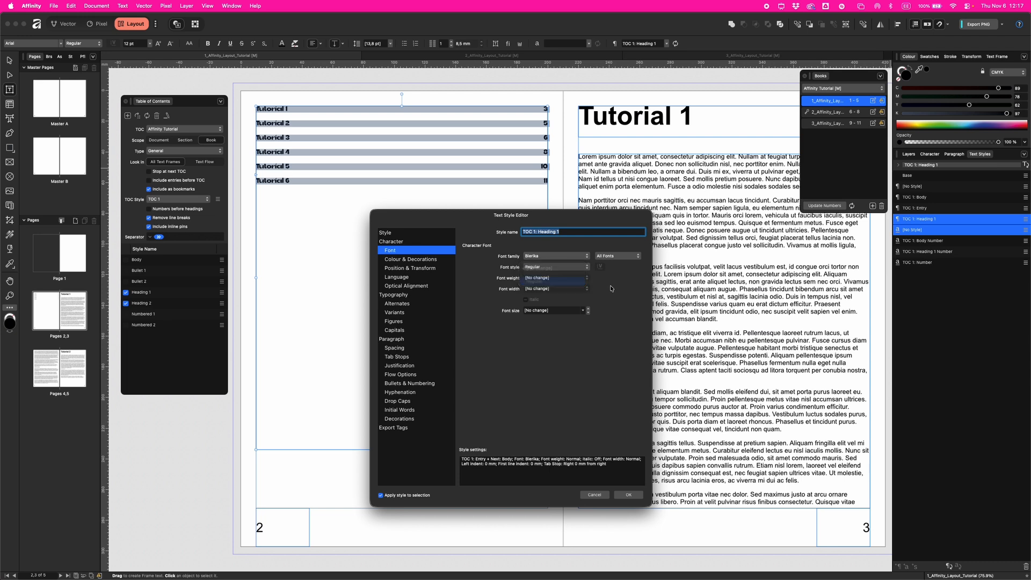
click(582, 310)
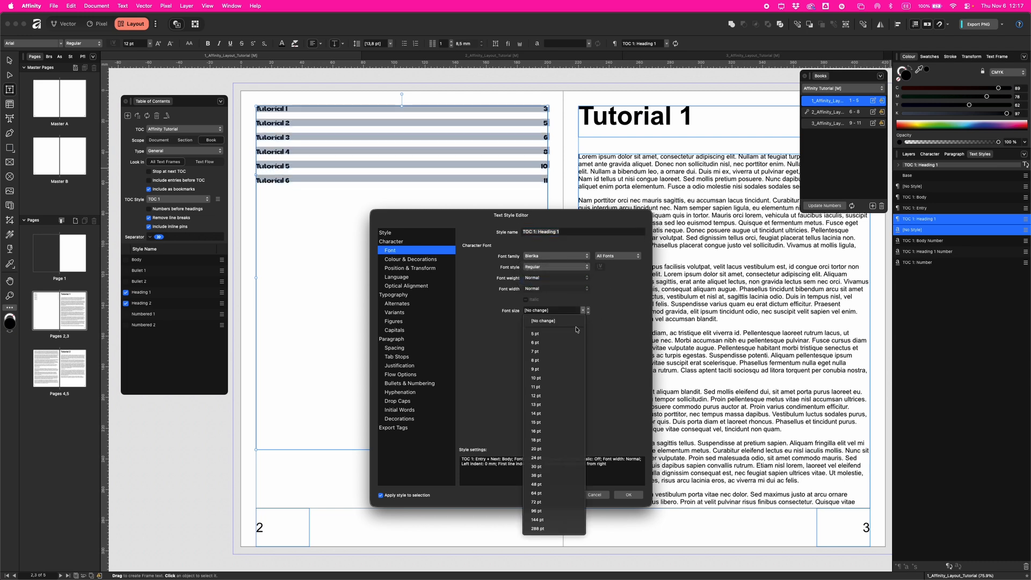
click(557, 417)
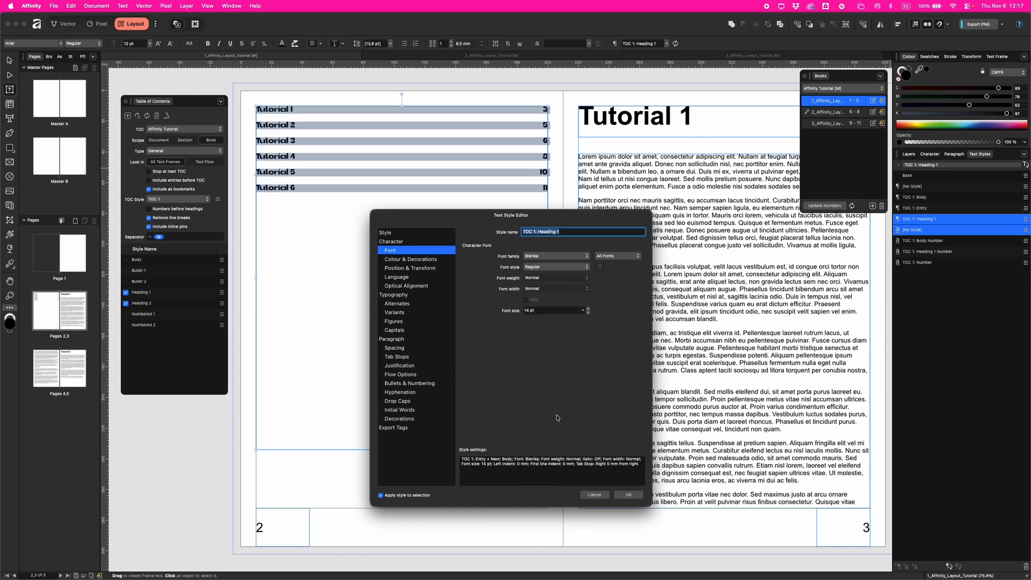
- Set the TOC 1: Heading 1 style's font colour to blue (H 235, S 100, L 50)
click(407, 261)
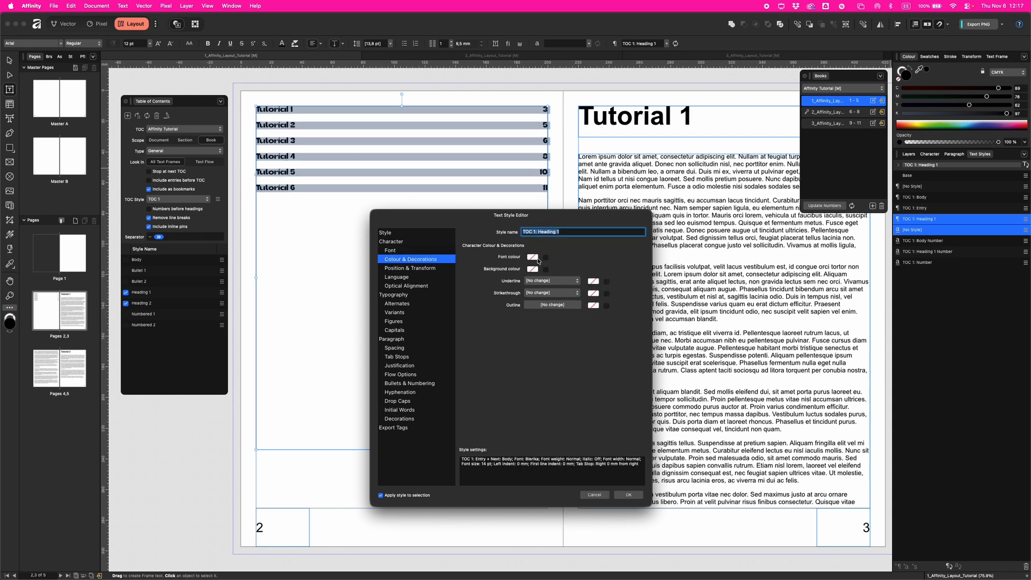
click(533, 257)
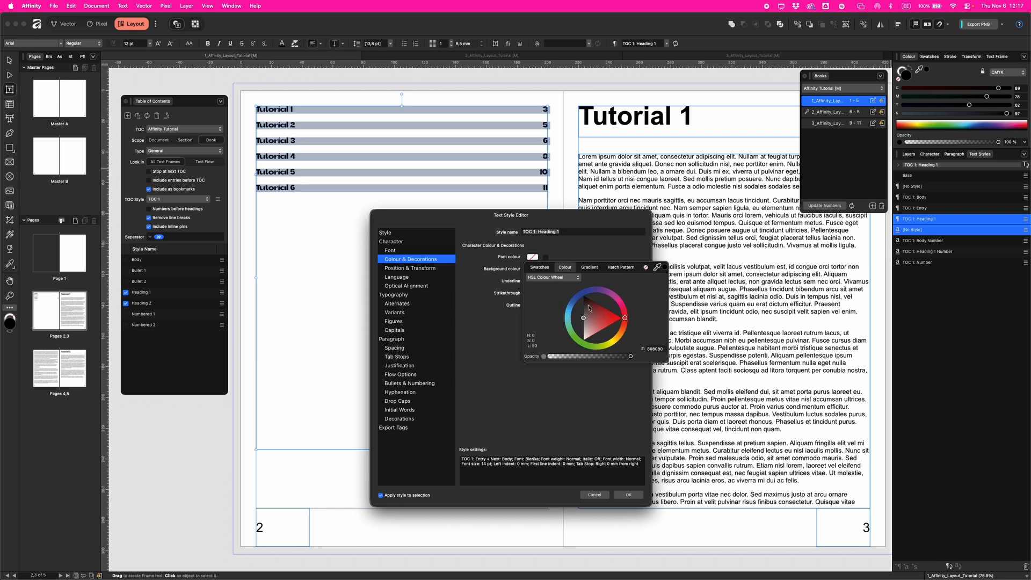
click(587, 306)
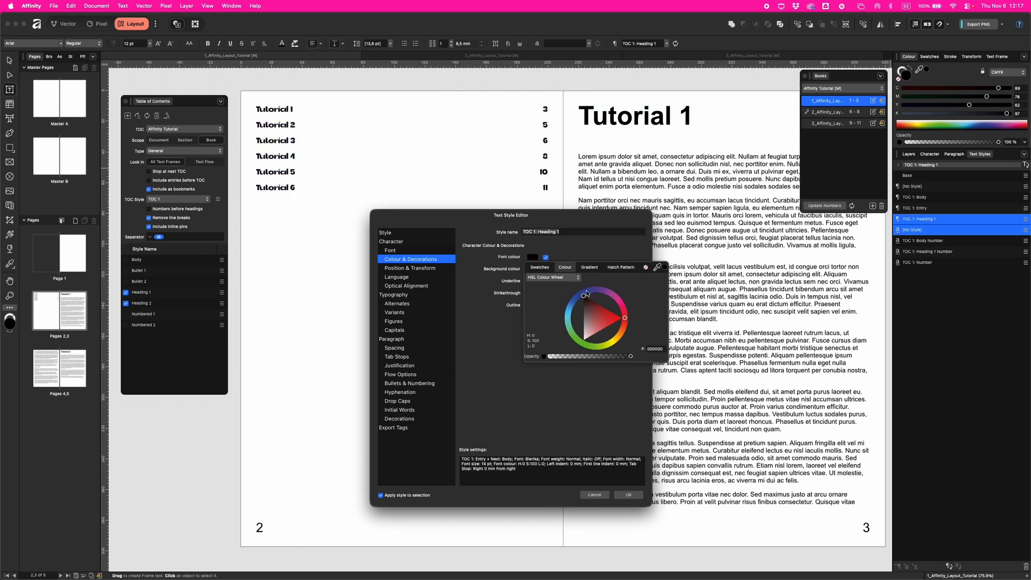
drag(587, 293, 580, 294)
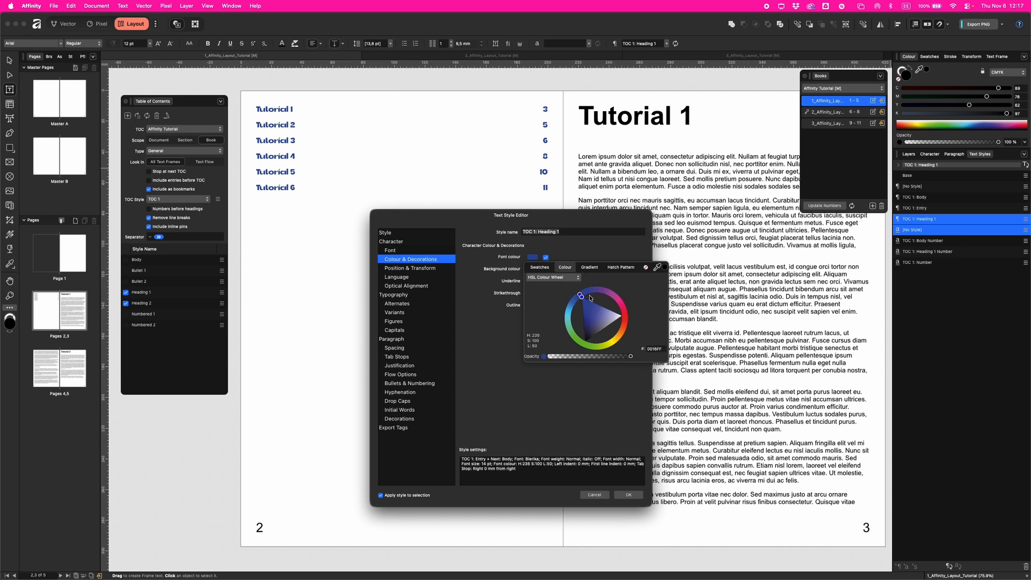
click(579, 242)
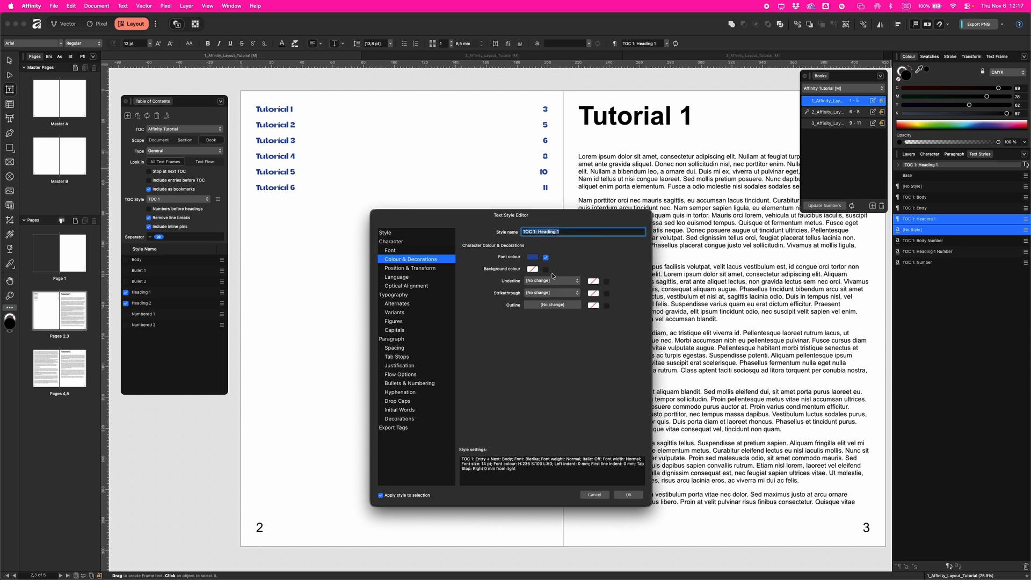
- Give the TOC 1: Heading 1 style a green background colour (H 122, S 100, L 50) and apply the style changes
click(533, 269)
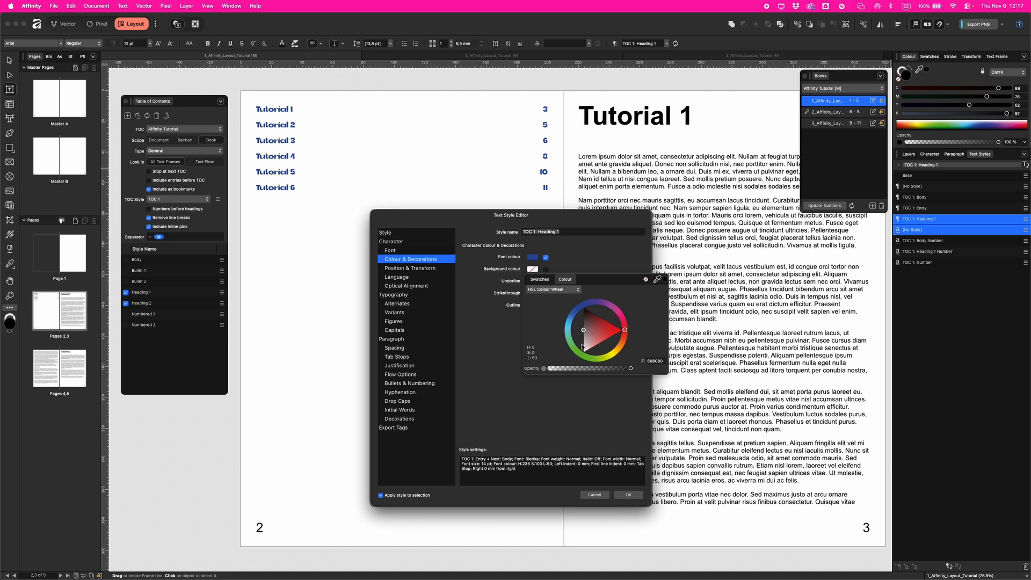
drag(580, 356, 582, 355)
click(597, 267)
drag(477, 235, 443, 143)
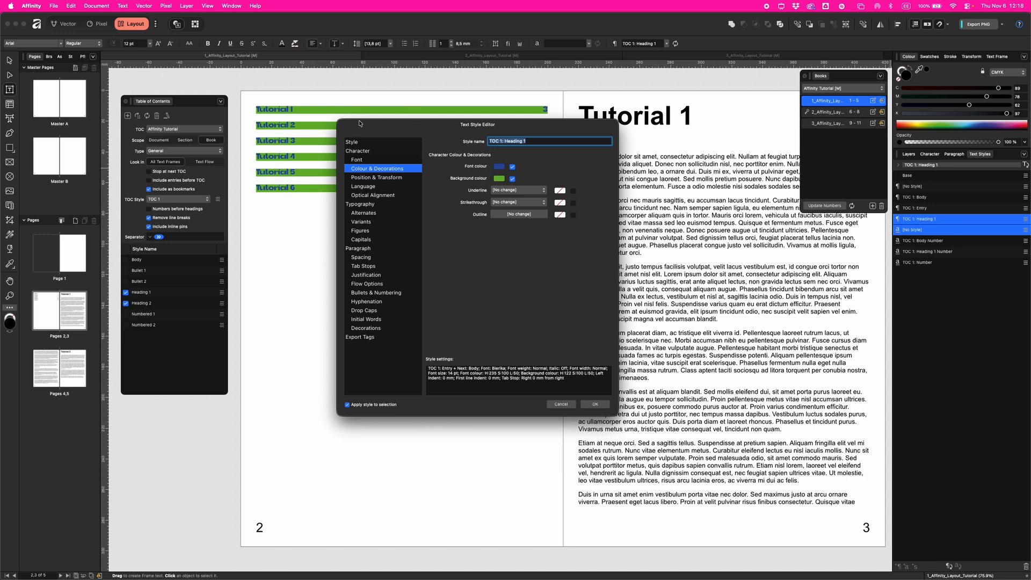
click(594, 403)
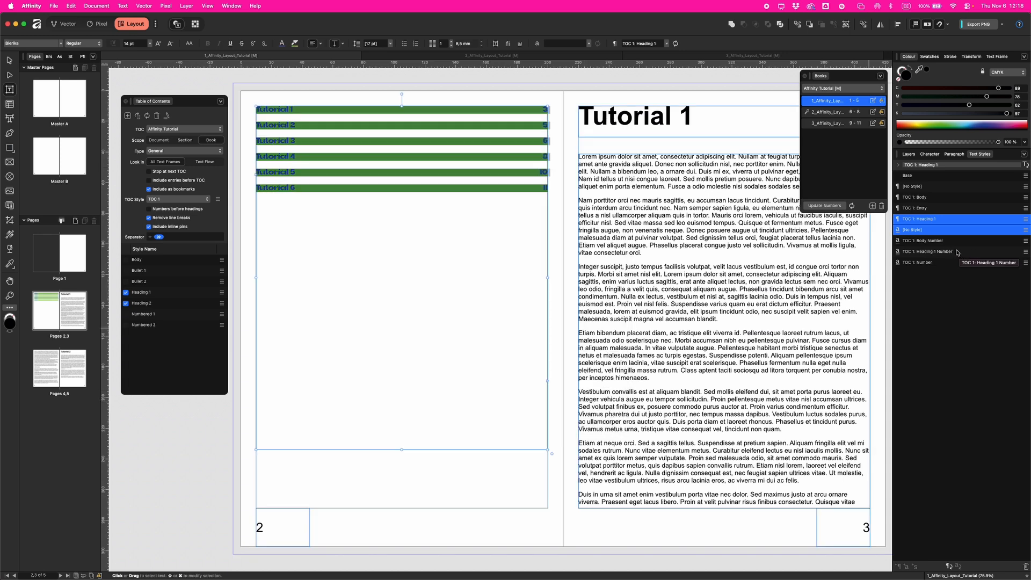
double_click(918, 221)
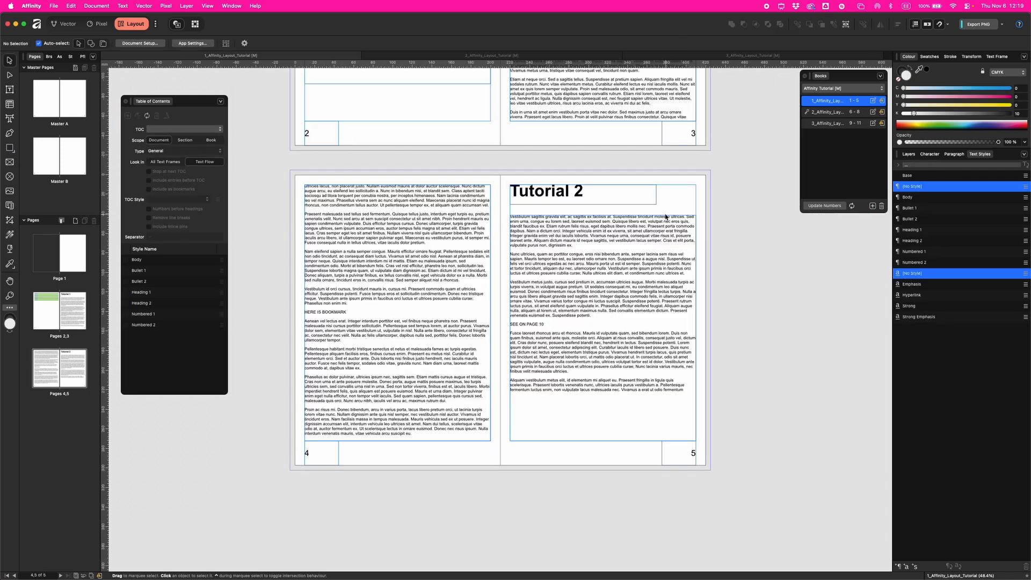
- Lower the top edge of page 4's body text frame and place a copy of the Tutorial 2 heading above it
scroll(648, 216, up, 5)
scroll(648, 216, left, 3)
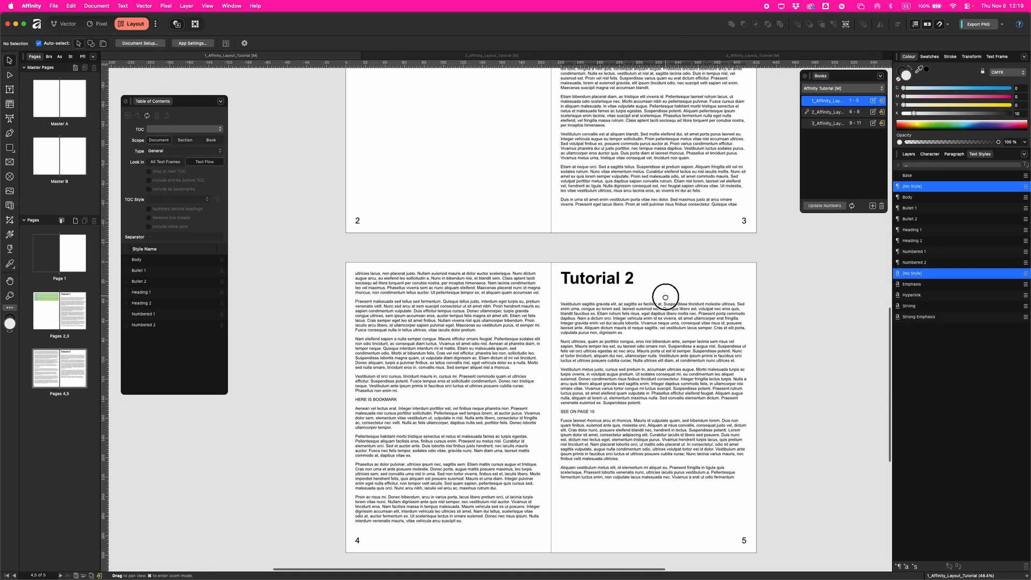
click(502, 295)
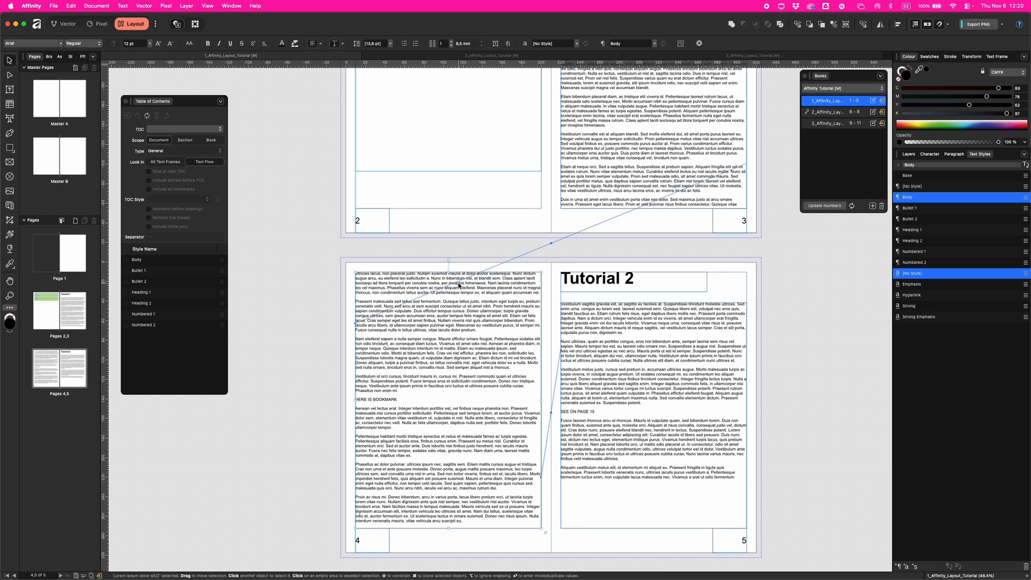
drag(449, 274, 450, 302)
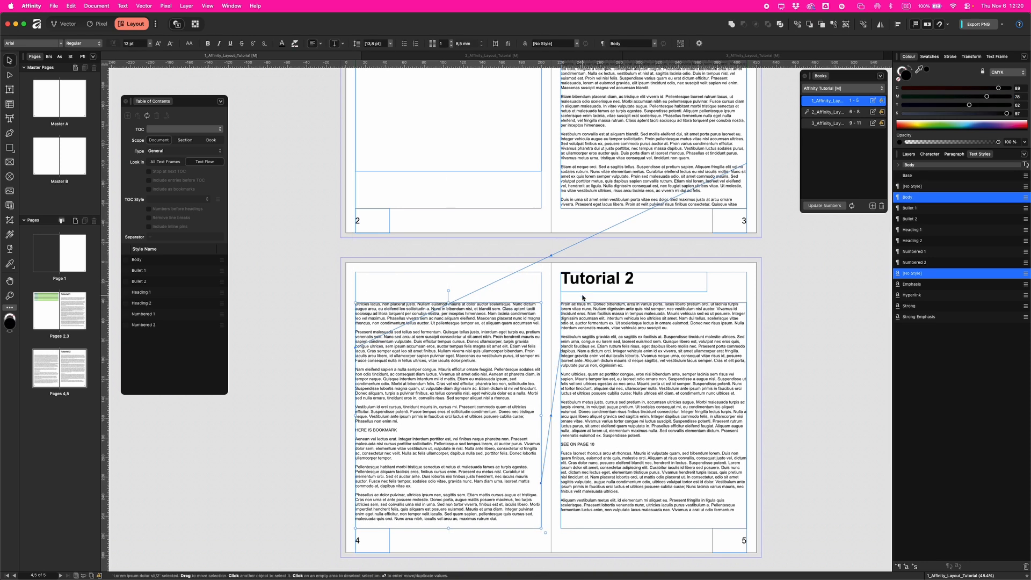
click(604, 285)
drag(617, 282, 411, 282)
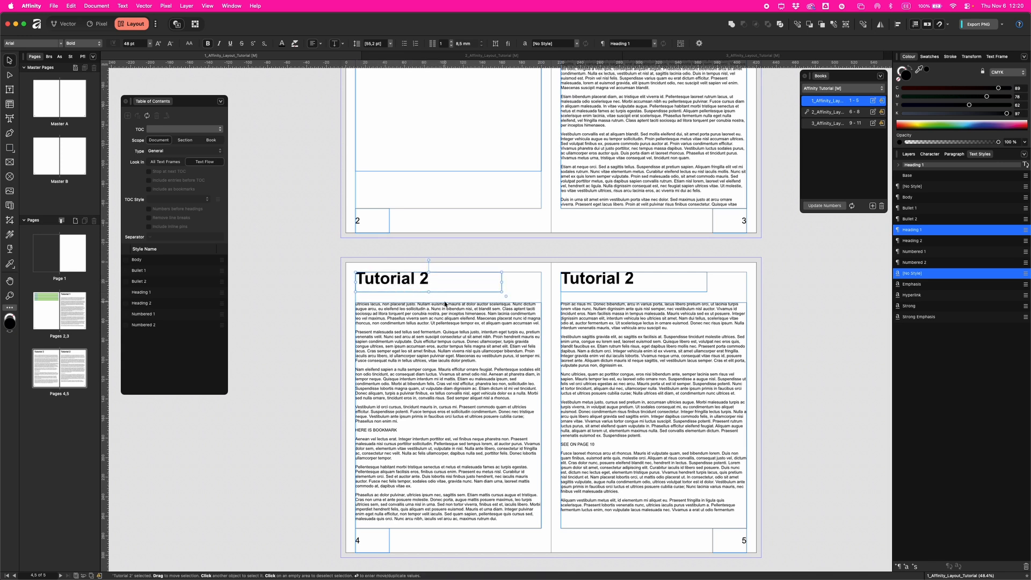
- Update the table of contents on page 2 so it includes the heading added on page 4
scroll(446, 308, up, 2)
scroll(446, 309, up, 3)
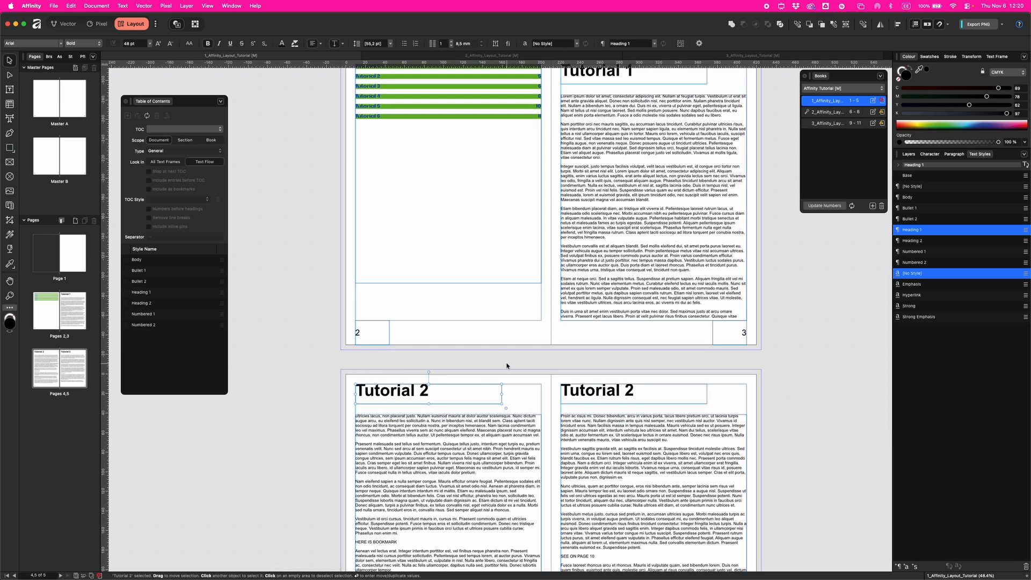
scroll(446, 283, up, 1)
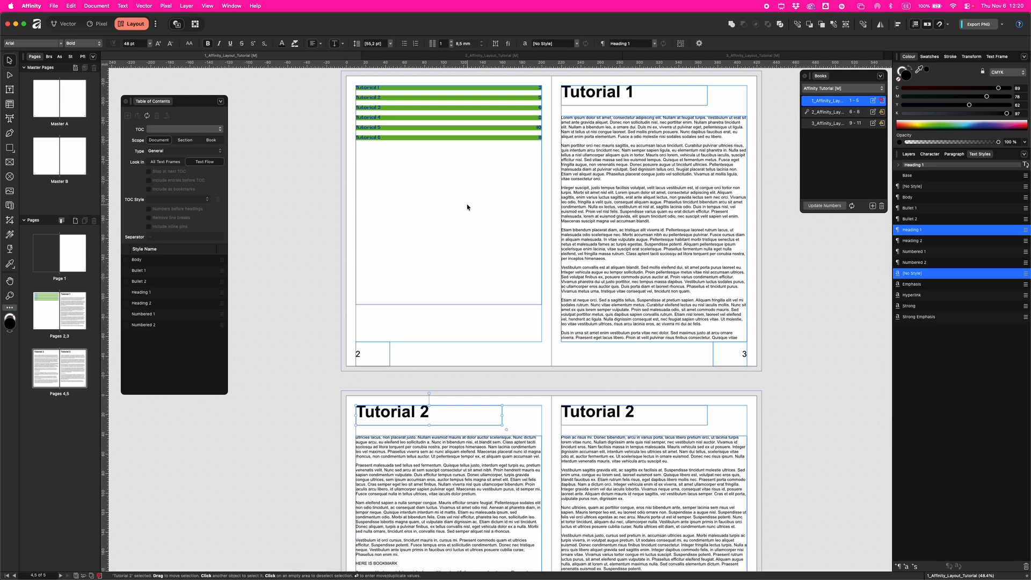
double_click(454, 192)
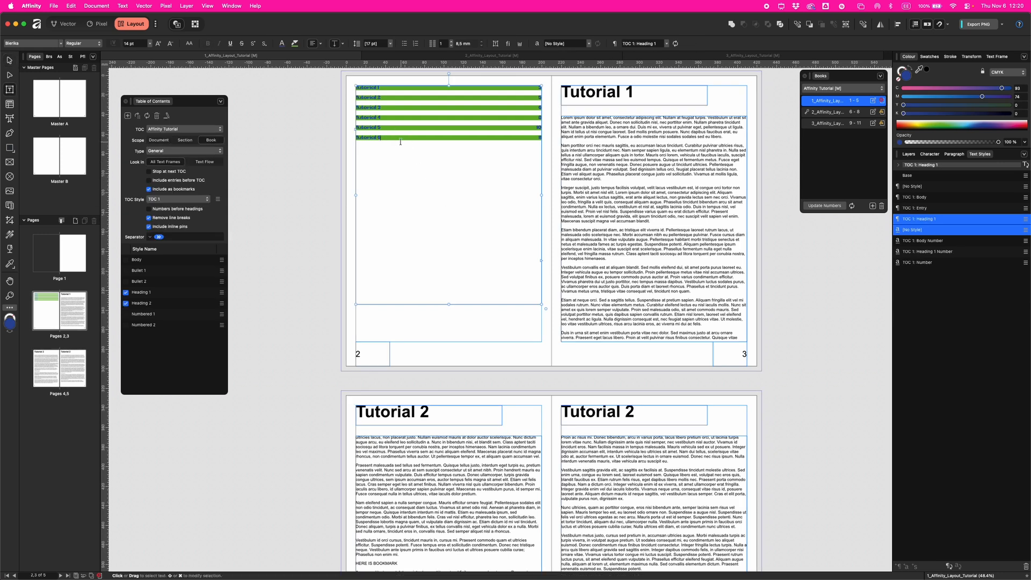
click(146, 118)
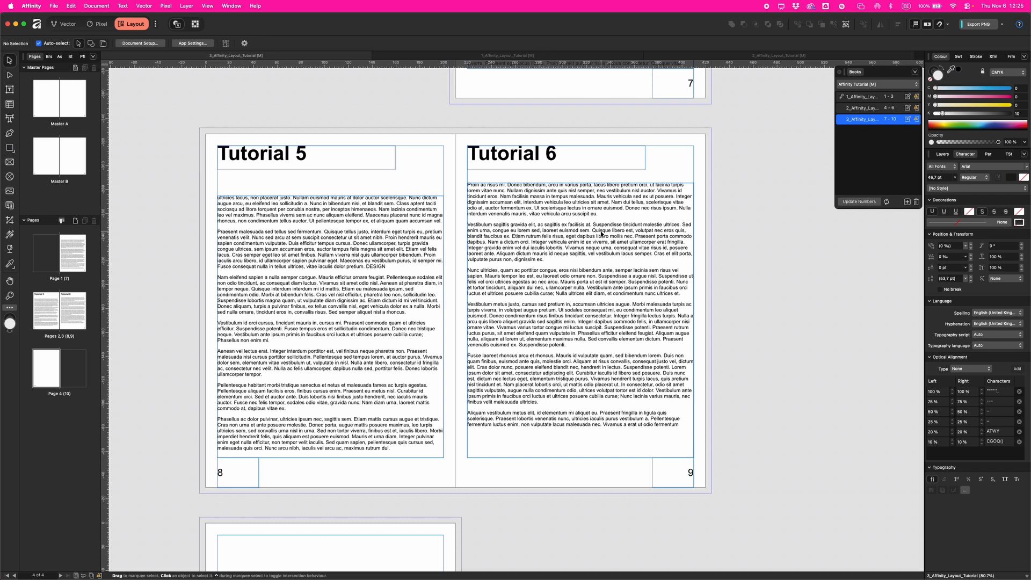
- Open the book's three chapters in turn and examine where the word DESIGN occurs in each one's text
double_click(862, 96)
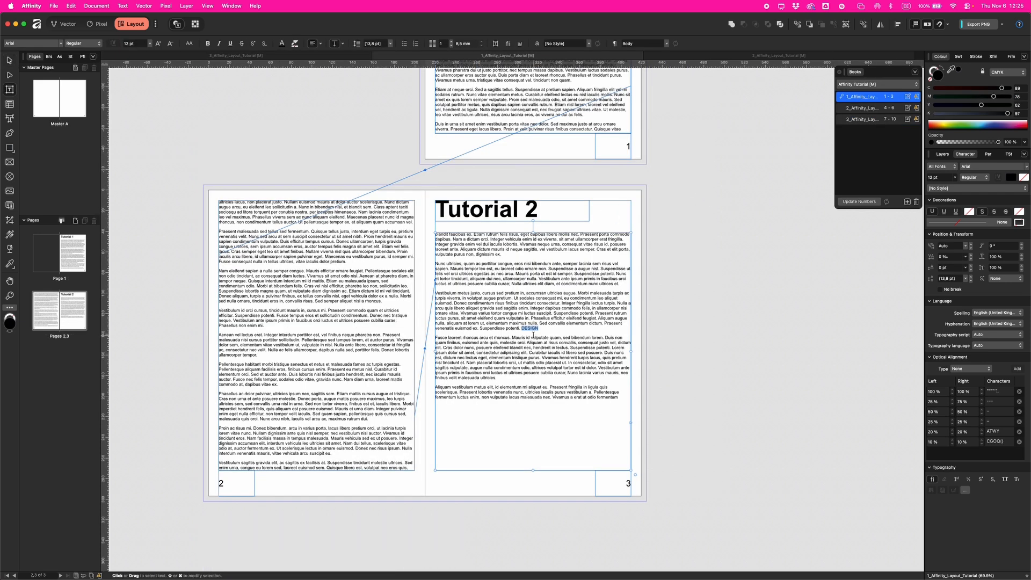
click(531, 330)
double_click(862, 107)
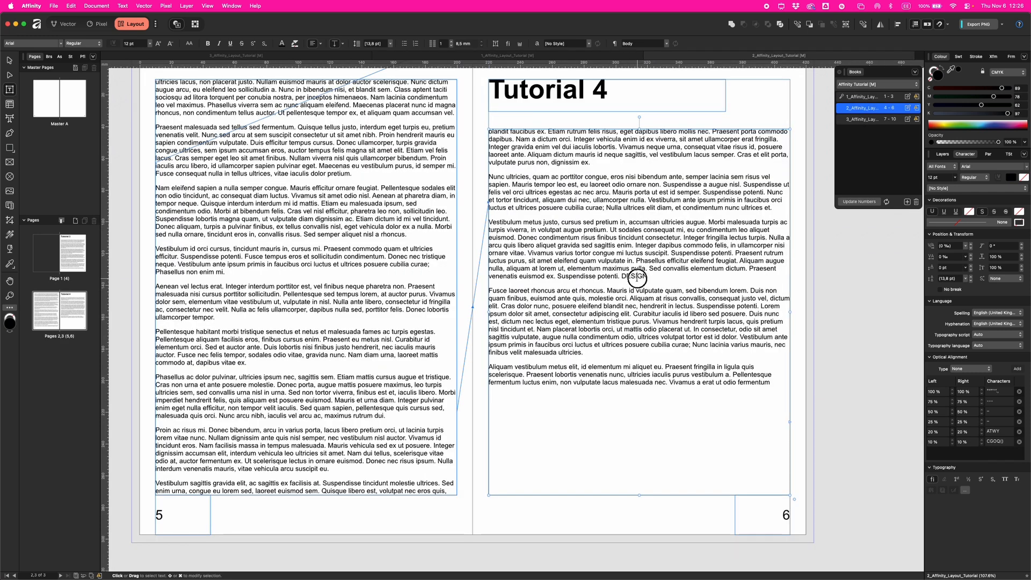
click(865, 119)
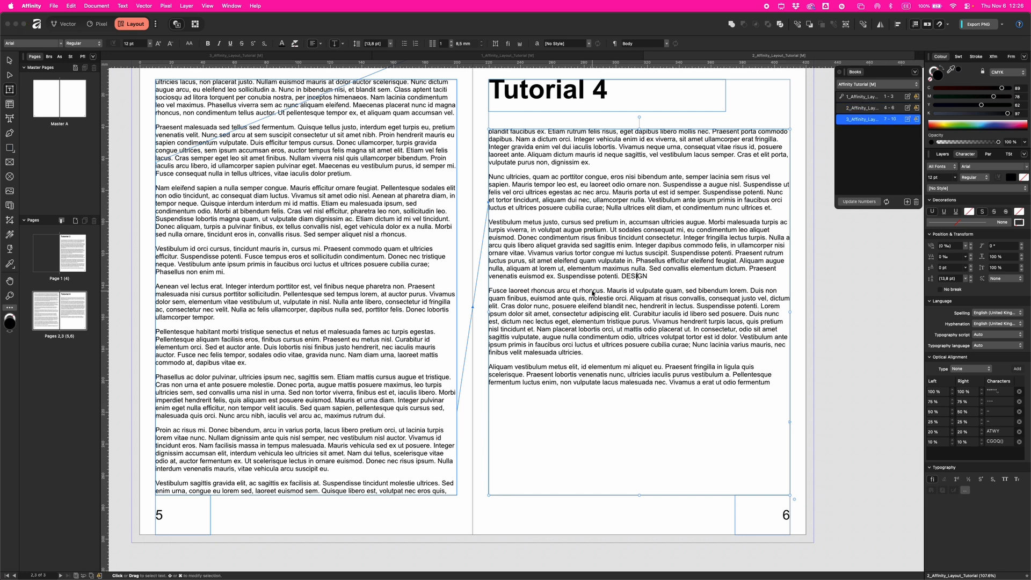
double_click(865, 119)
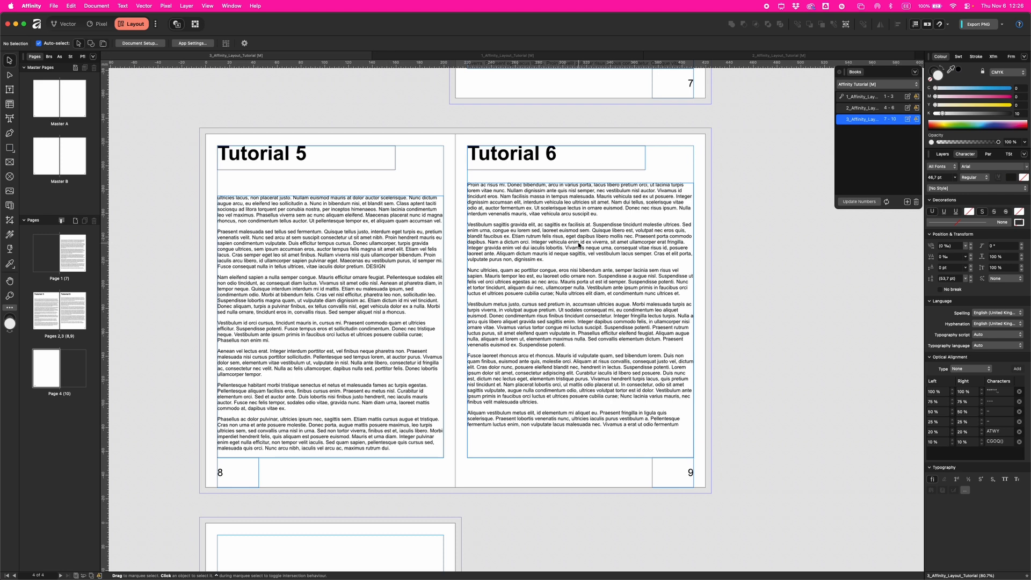
- In the first chapter, insert an index mark on the Tutorial 2 heading with topic DESIGN and parent topic Tutorial 2
double_click(869, 97)
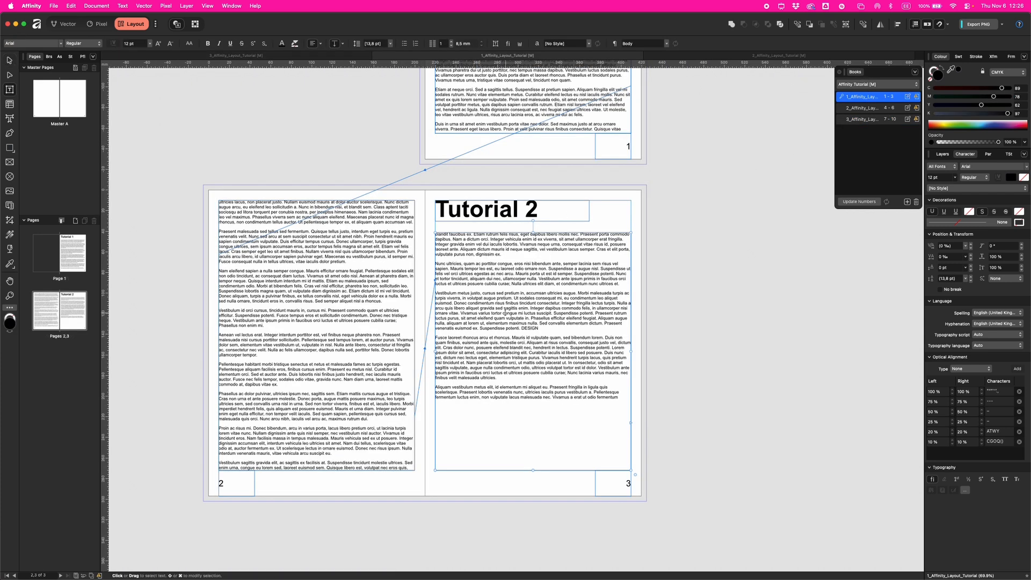
click(546, 213)
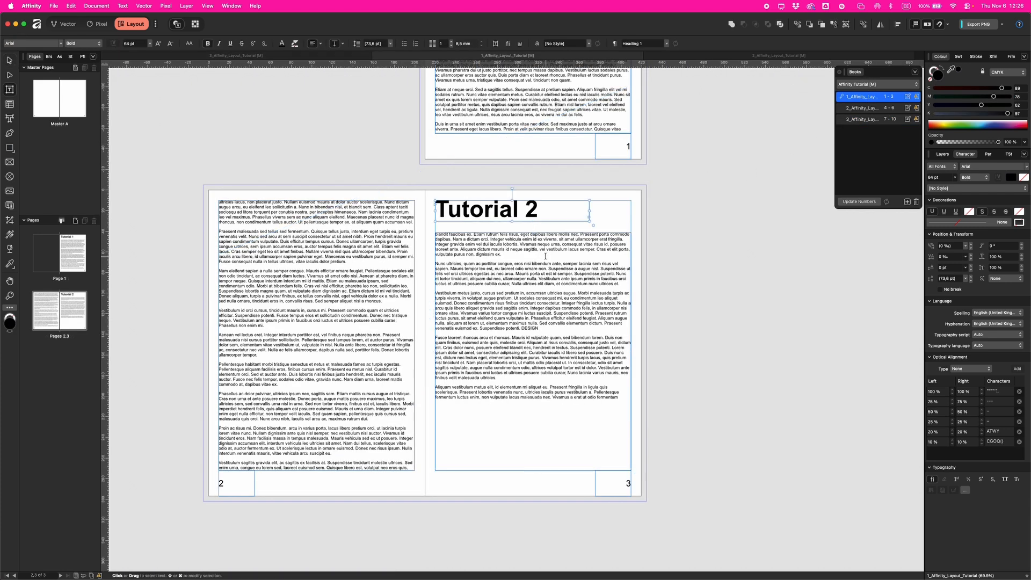
double_click(538, 211)
drag(539, 211, 439, 207)
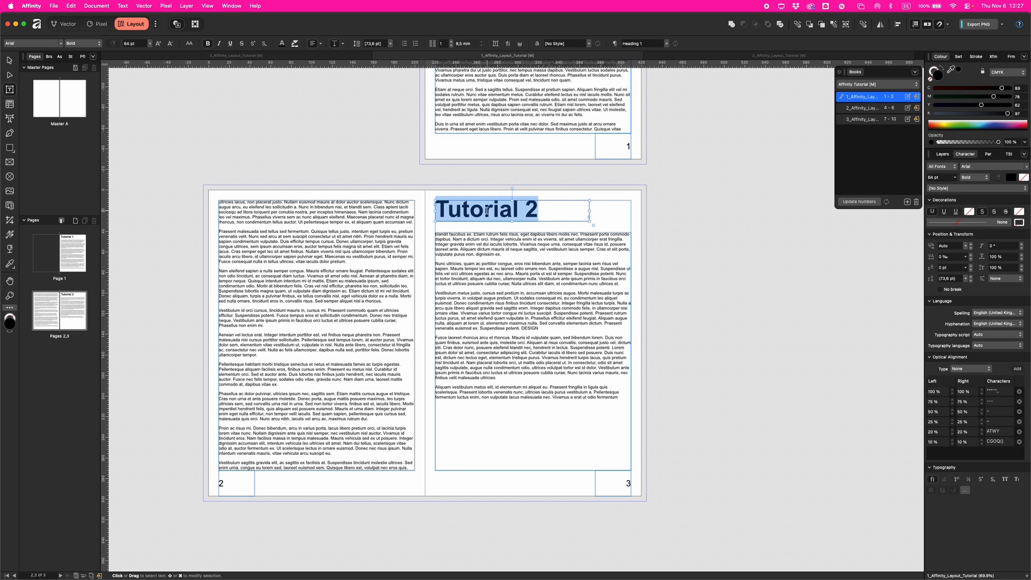
click(121, 6)
mouse_move(154, 236)
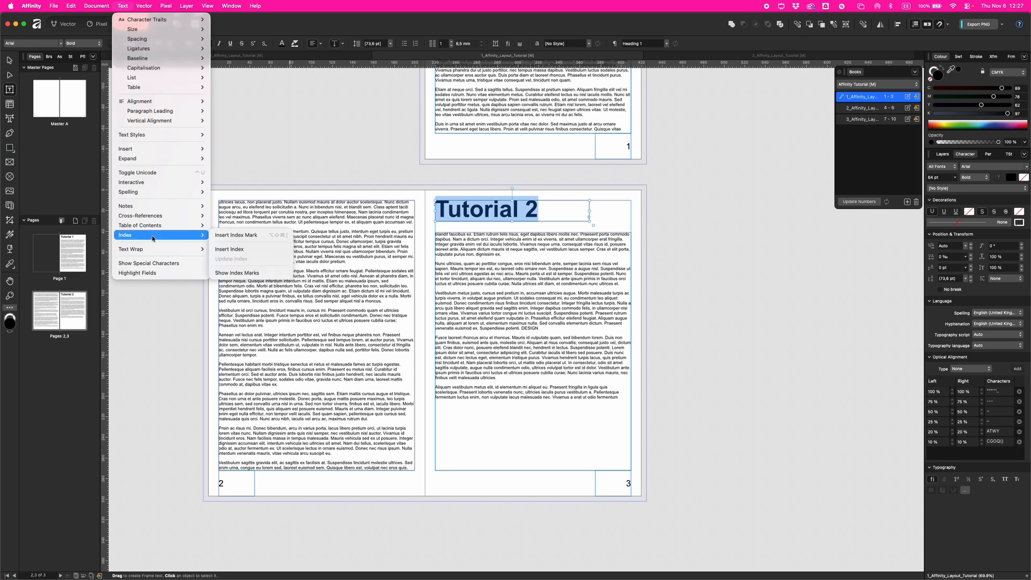
click(238, 235)
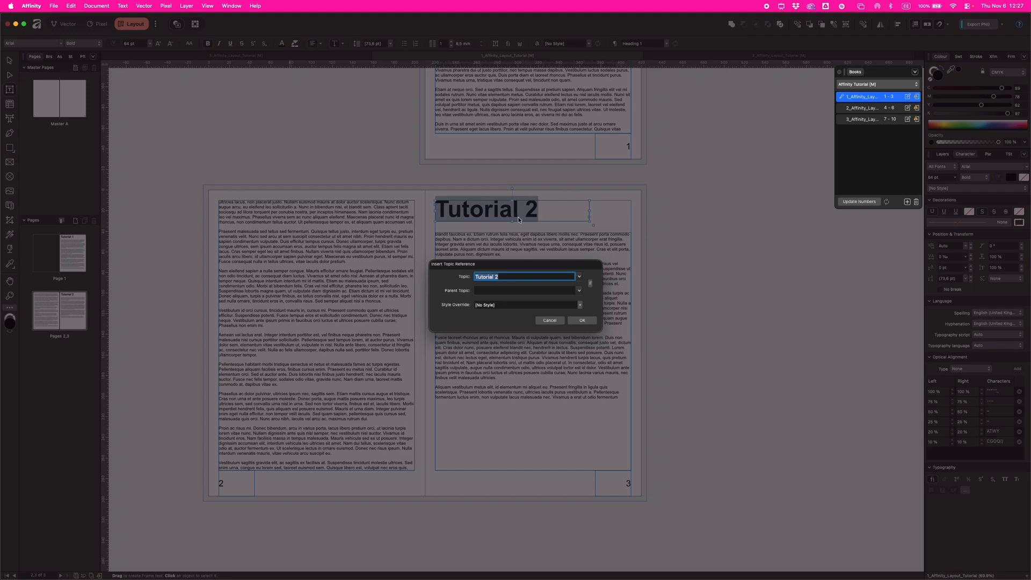
click(590, 284)
text(DESIGN)
key(super+a)
click(588, 324)
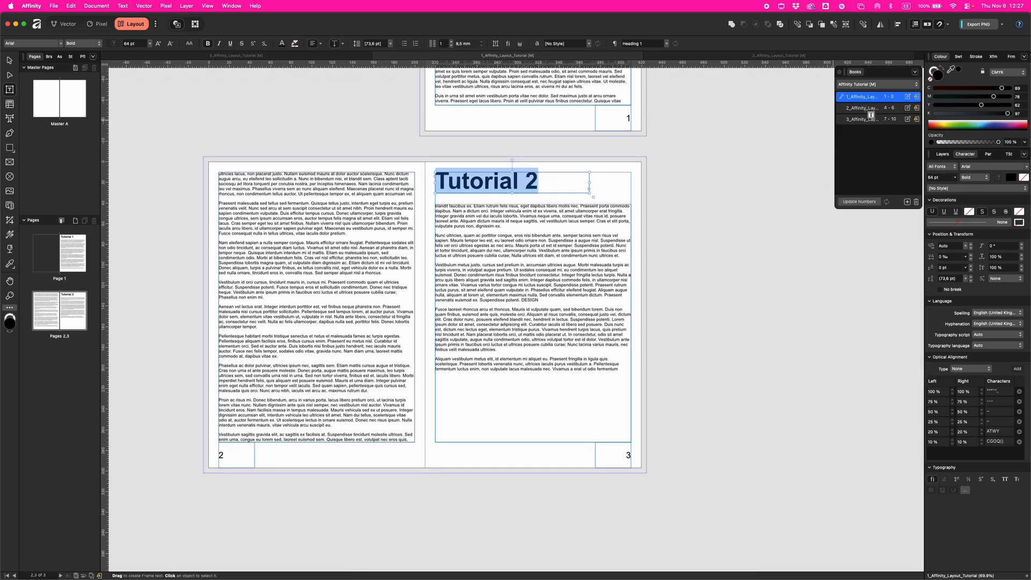
- In the second chapter, insert an index mark on the Tutorial 4 heading with topic DESIGN and parent topic Tutorial 4
double_click(868, 109)
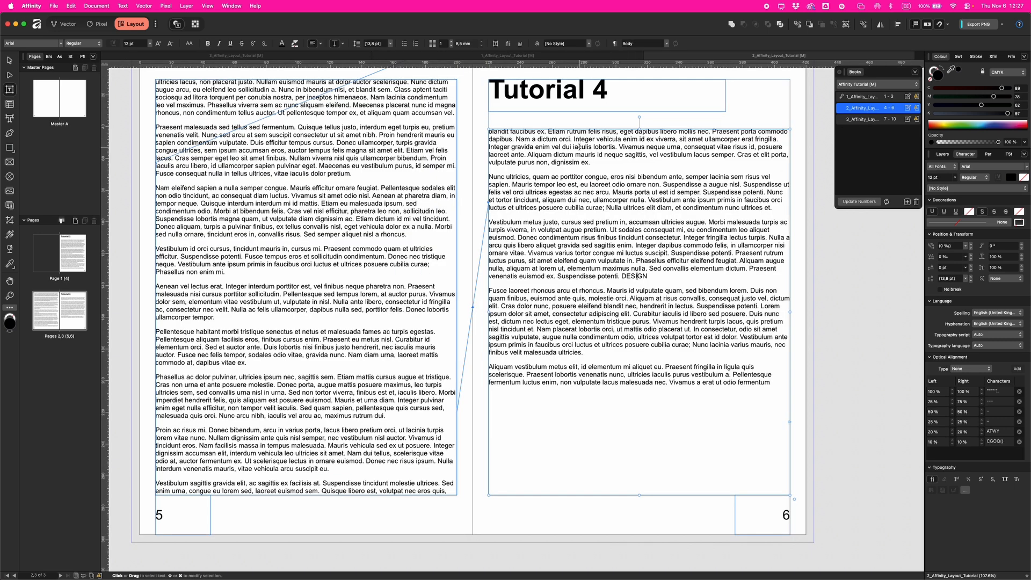
triple_click(548, 87)
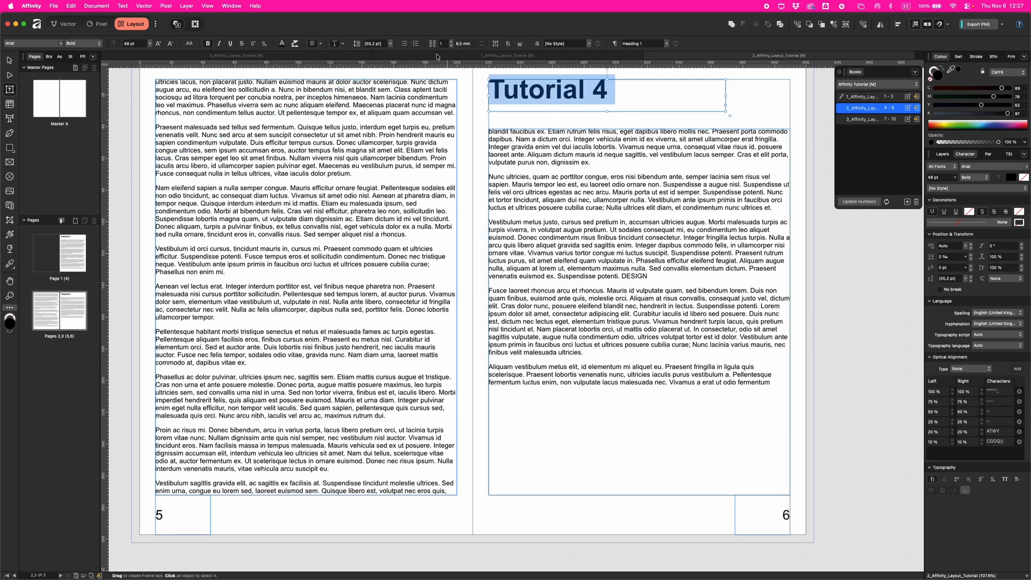
click(120, 6)
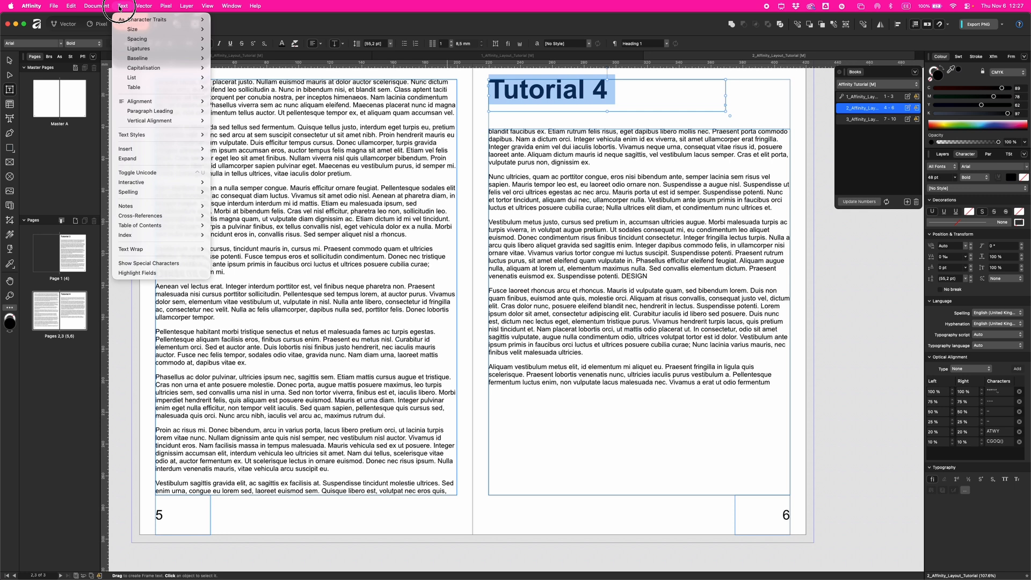
mouse_move(159, 236)
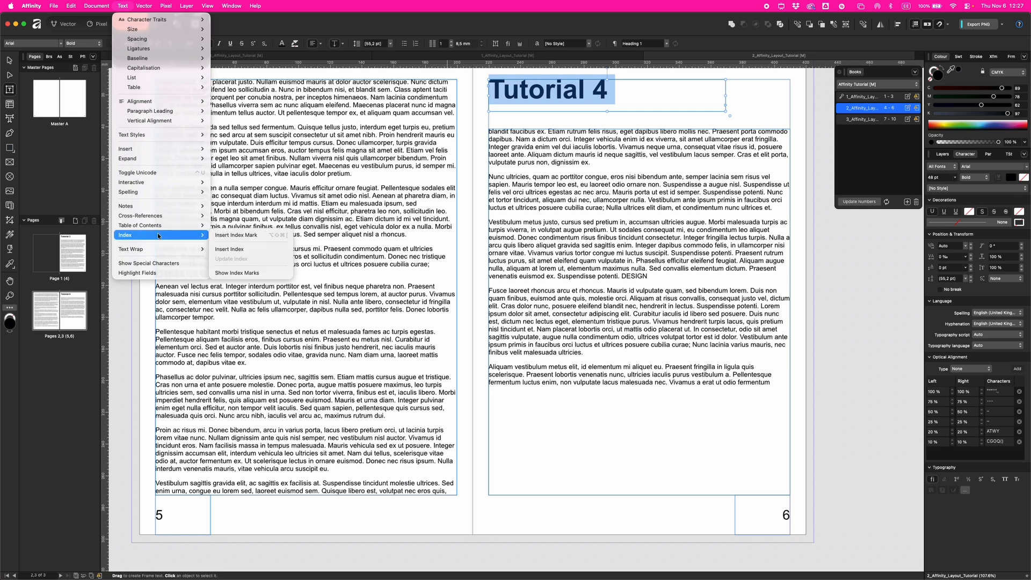
click(231, 236)
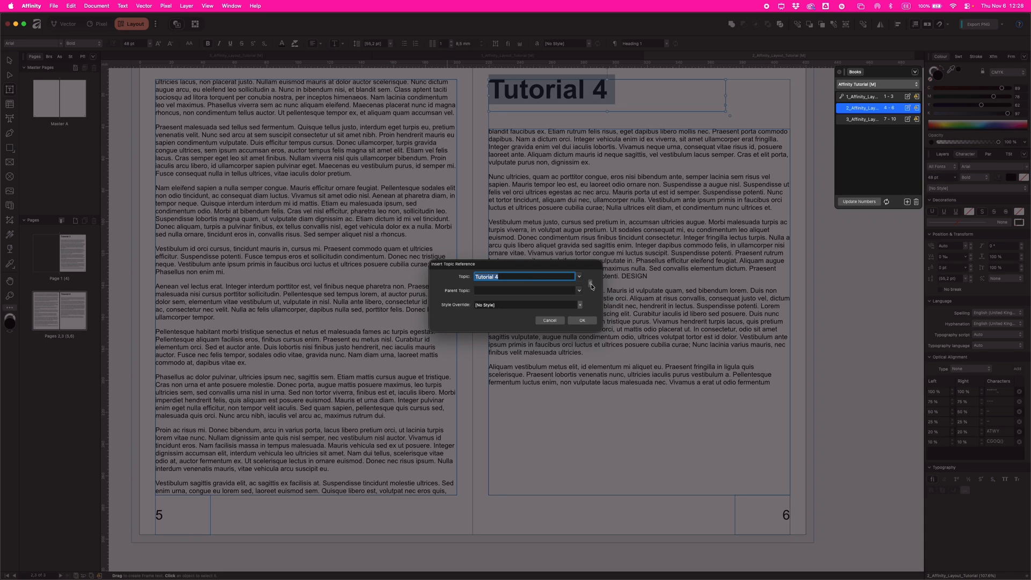
click(590, 284)
text(DESIGN)
key(Down)
key(Return)
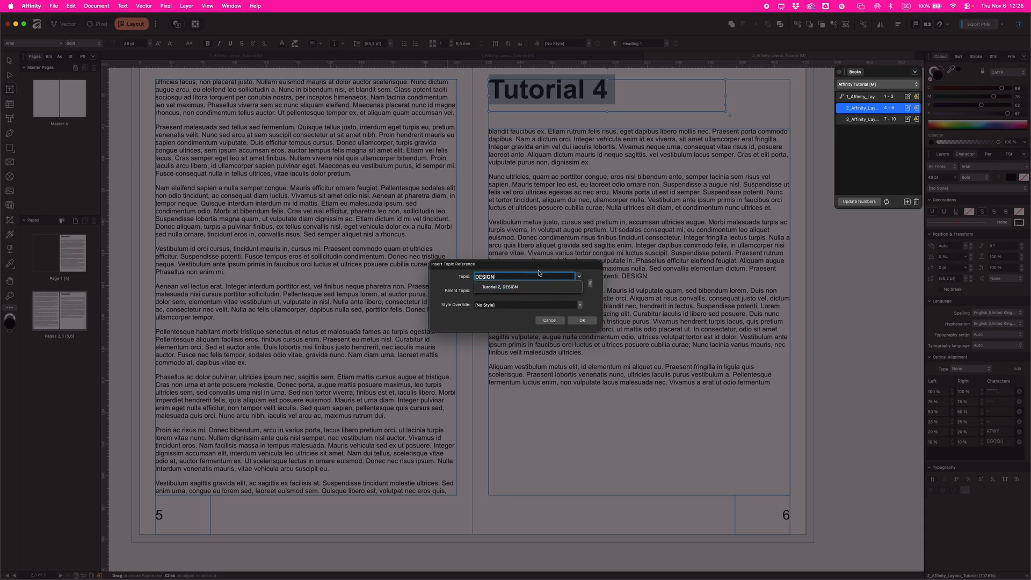
click(583, 320)
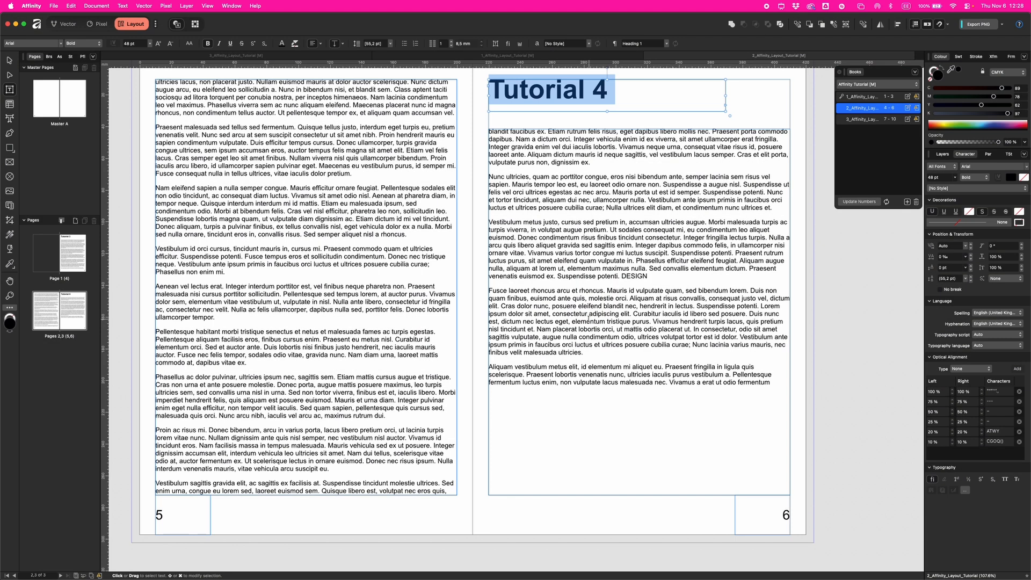
- In the third chapter, insert an index mark on the Tutorial 5 heading with topic DESIGN and parent topic Tutorial 5
double_click(862, 120)
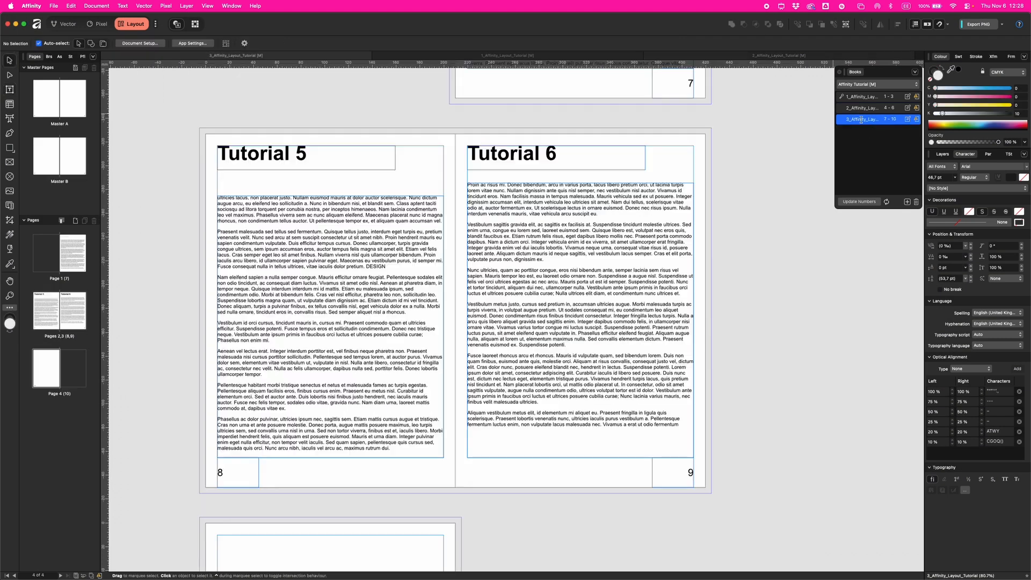
double_click(381, 267)
triple_click(277, 146)
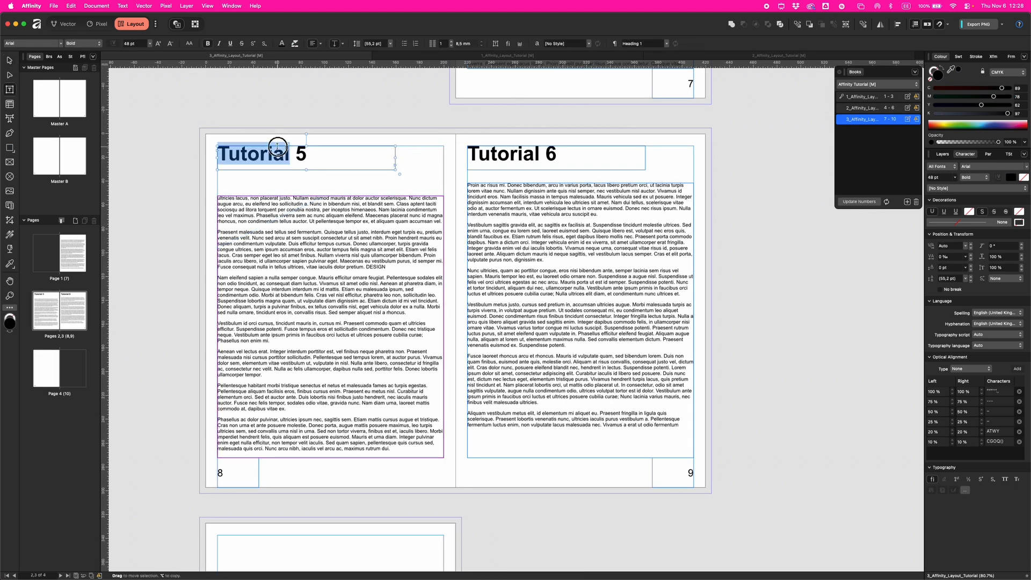
click(140, 6)
mouse_move(123, 6)
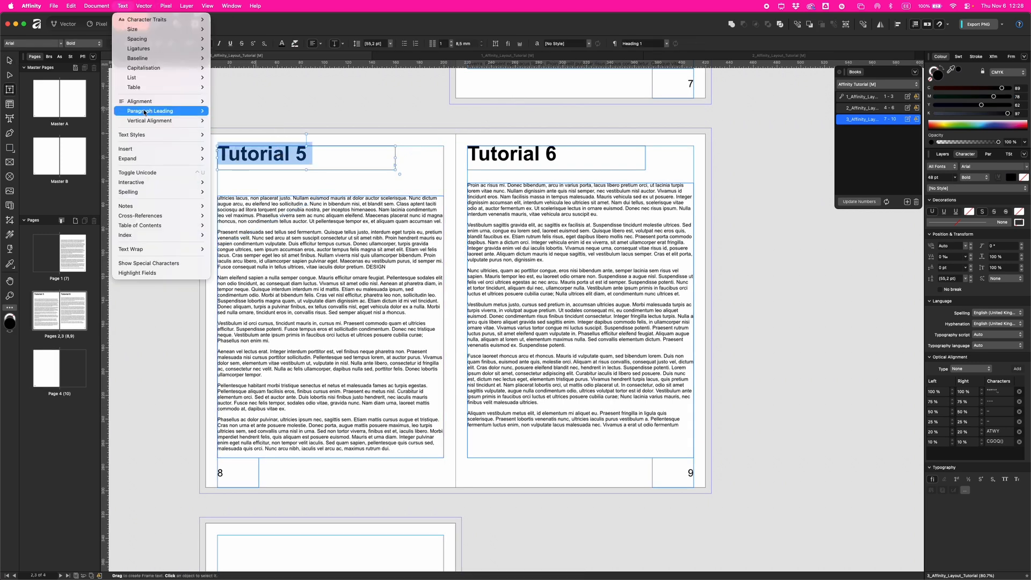
mouse_move(157, 237)
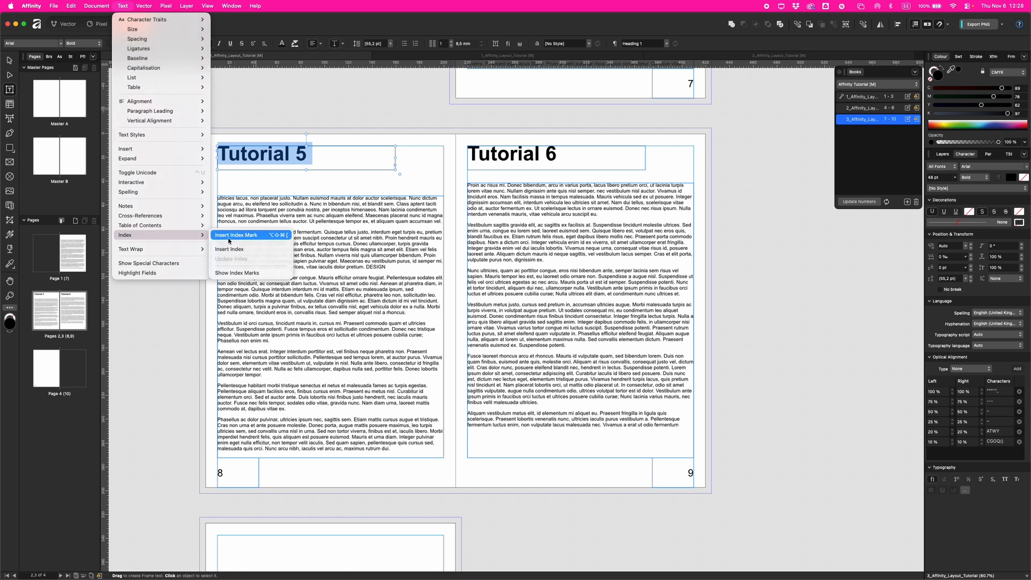
click(231, 239)
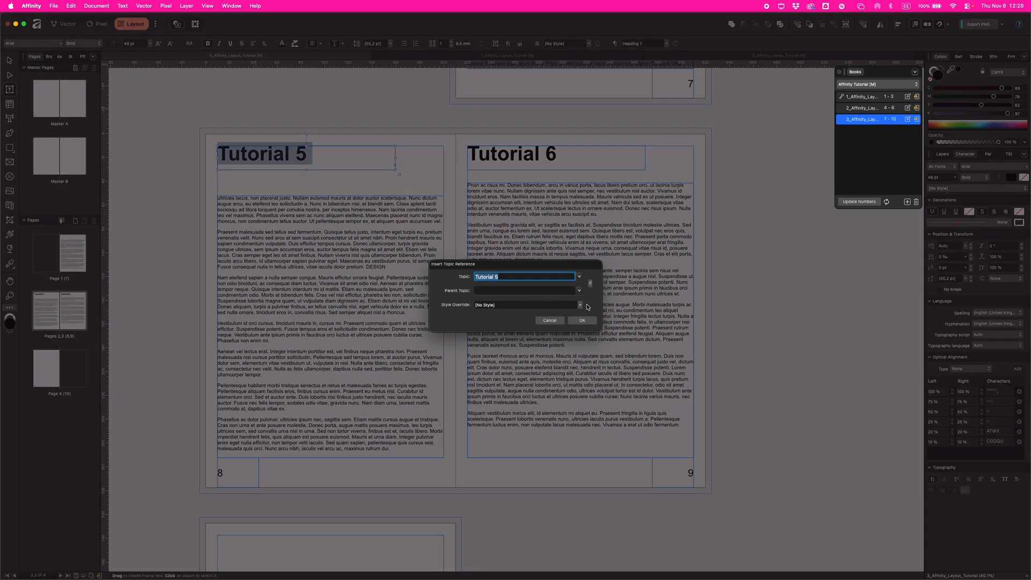
click(590, 283)
text(DESIGN)
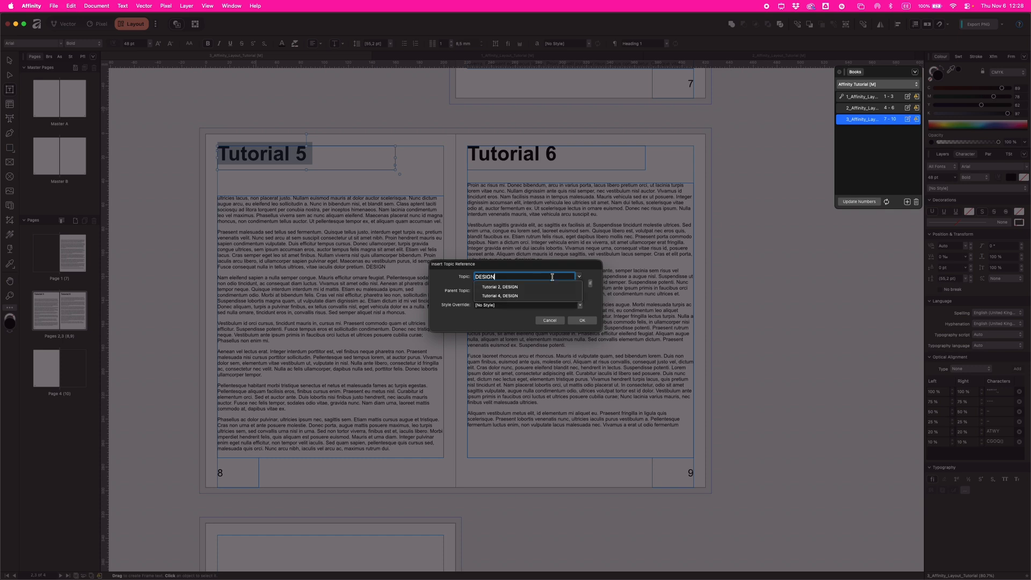
click(580, 322)
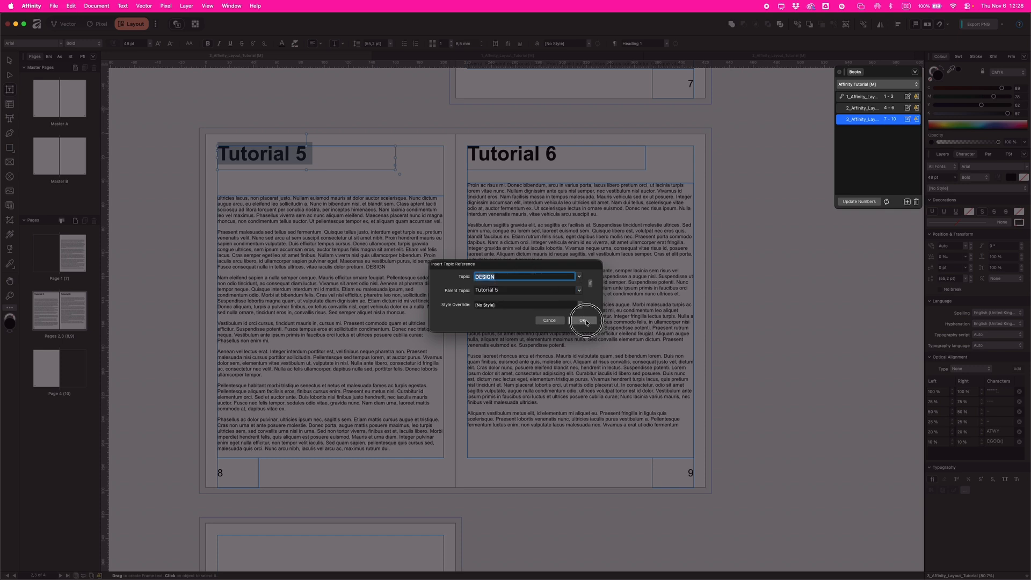
- Draw a text frame from the upper-left margin corner of empty page 10 and insert an index into it
scroll(526, 307, down, 10)
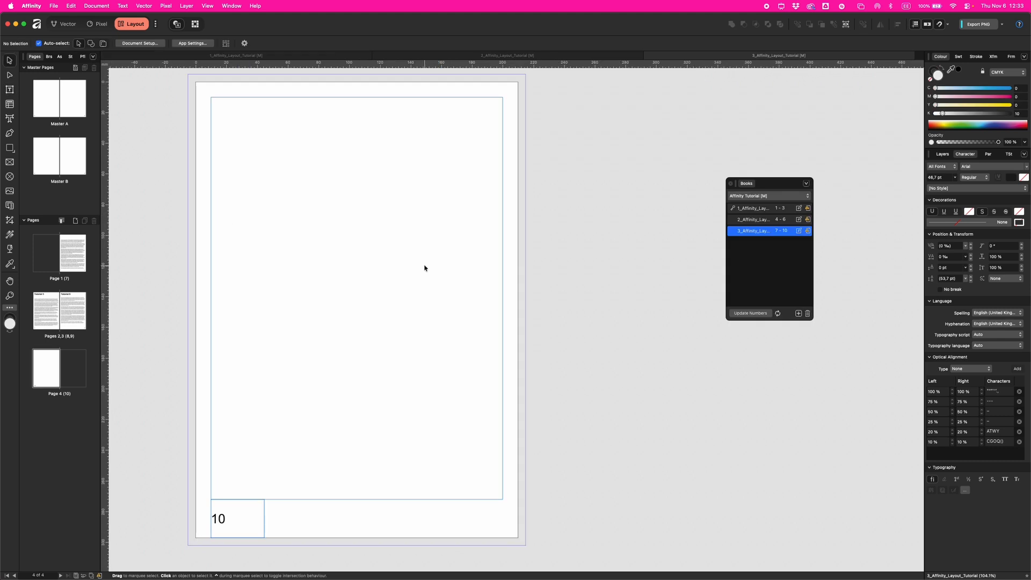
click(11, 90)
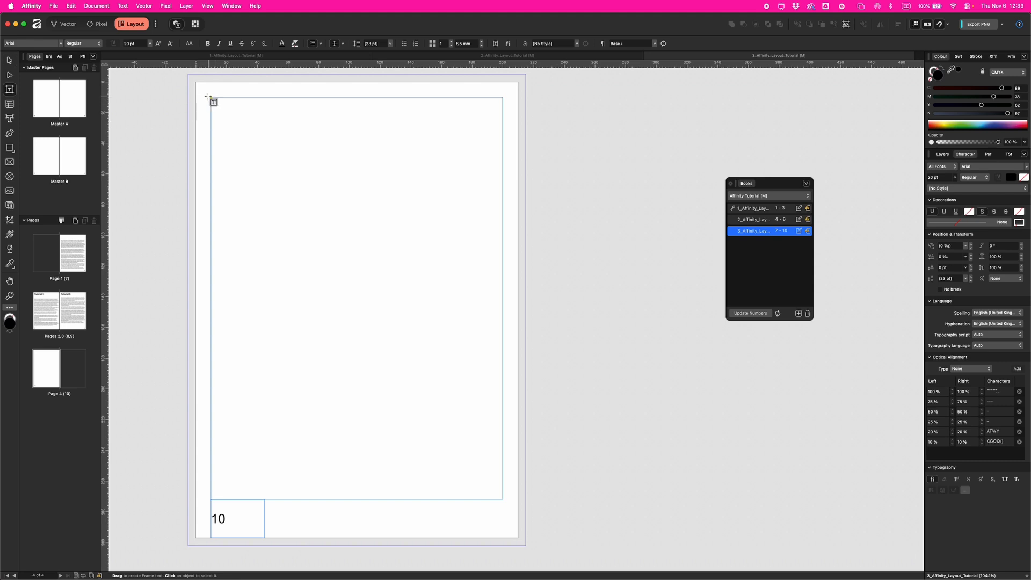
drag(211, 97, 427, 394)
click(124, 7)
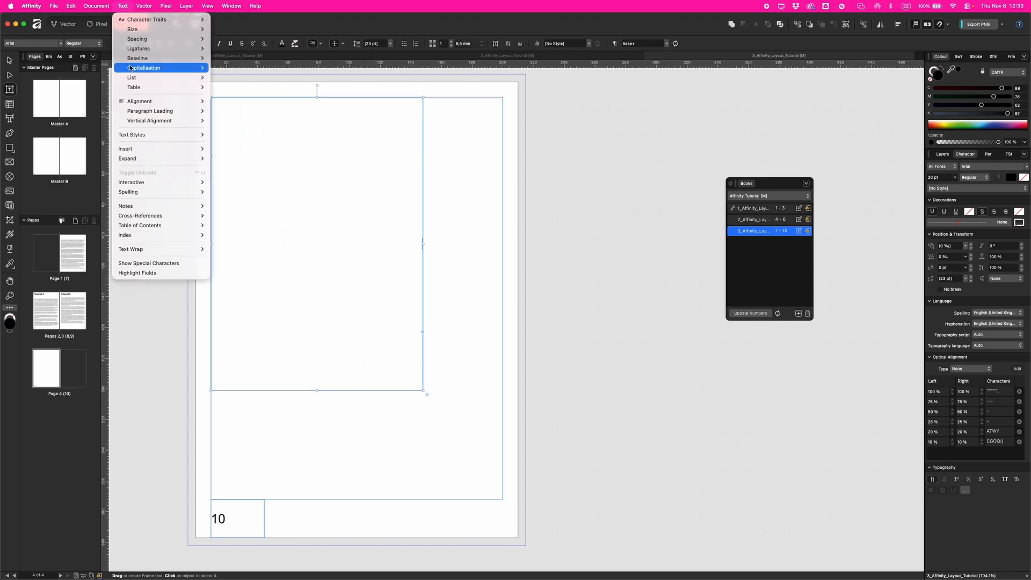
mouse_move(167, 239)
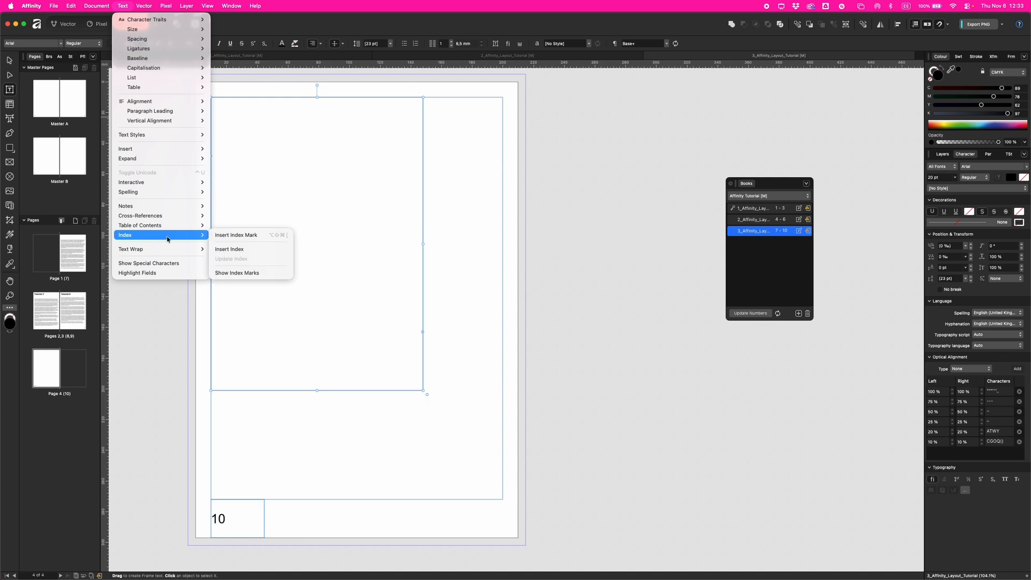
click(233, 250)
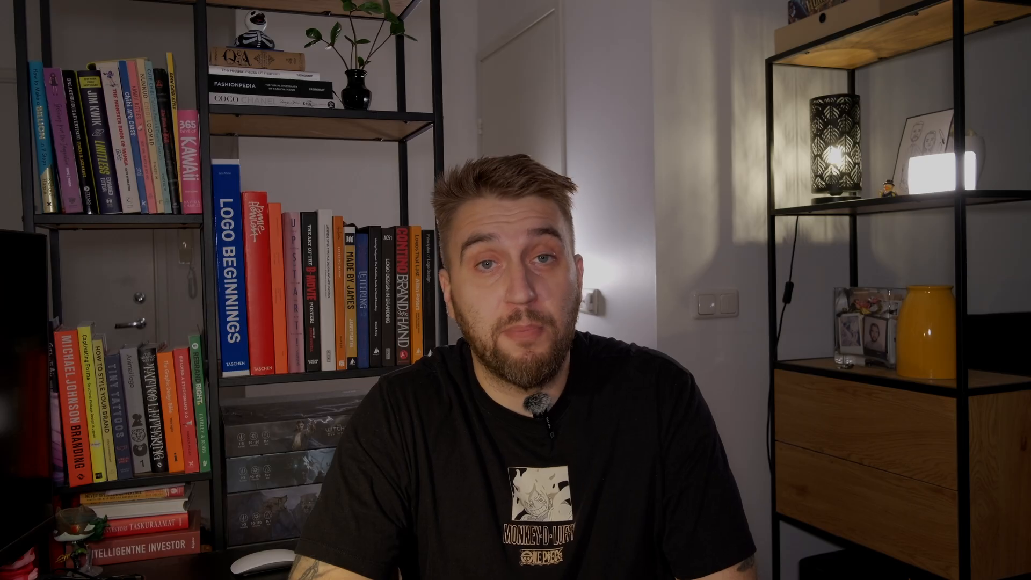